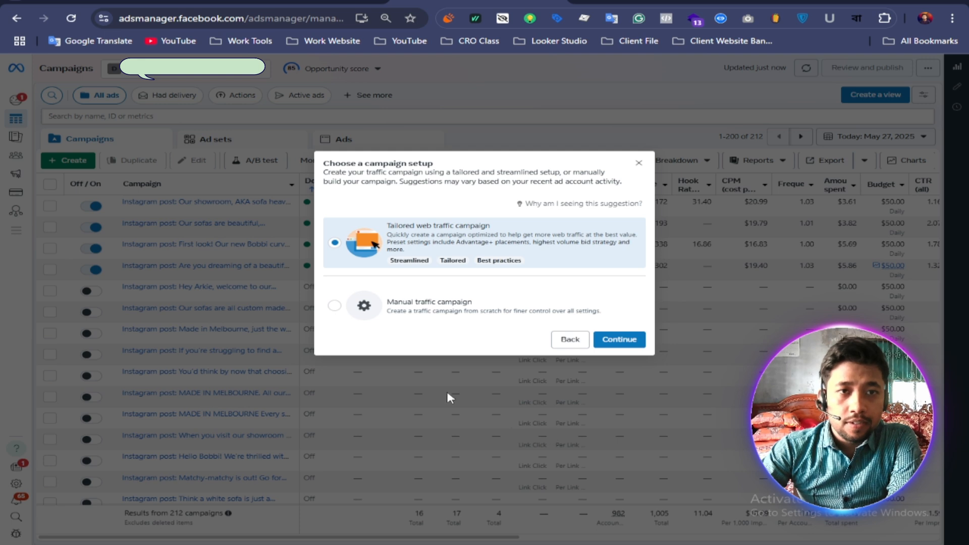
Start a manual traffic campaign and name it "TR - Profile Visited Campaign".
click(410, 314)
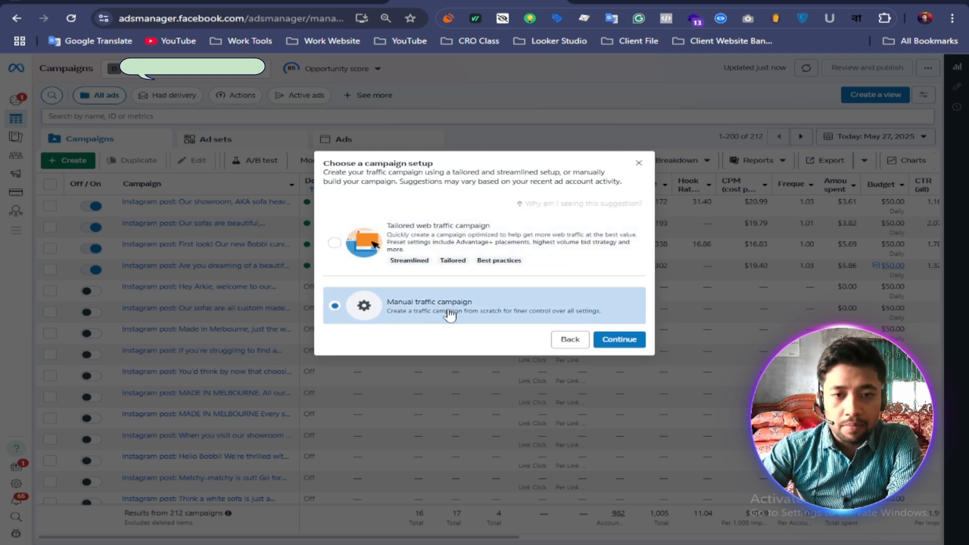
click(624, 339)
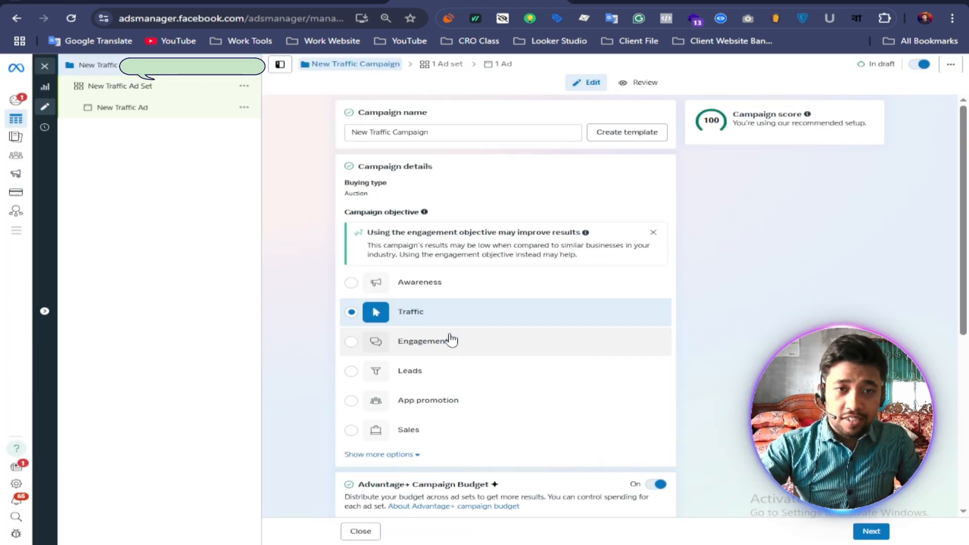
click(458, 131)
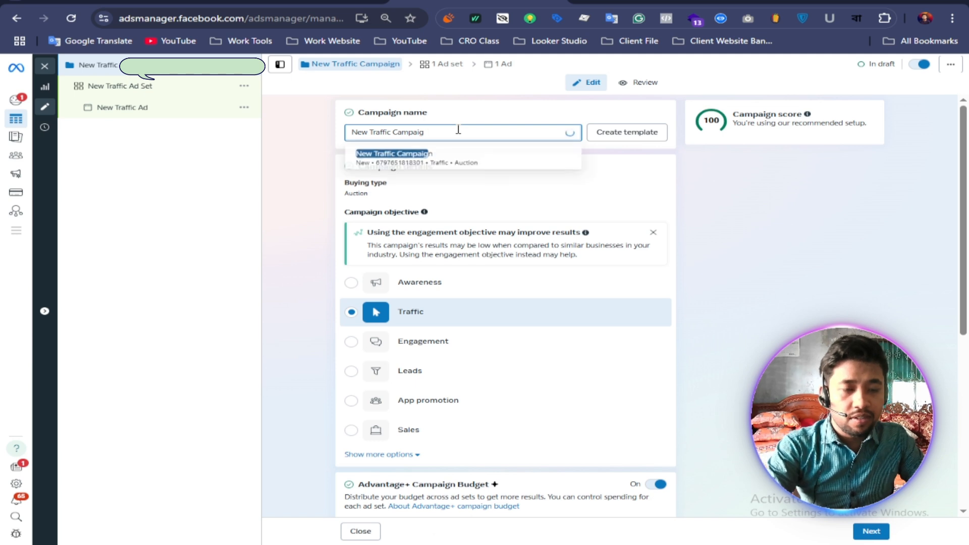
key(BackSpace)
key(BackSpace)
key(BackSpace)
key(BackSpace)
key(BackSpace)
key(BackSpace)
key(BackSpace)
key(BackSpace)
key(BackSpace)
key(BackSpace)
key(BackSpace)
key(BackSpace)
key(BackSpace)
key(BackSpace)
key(BackSpace)
key(BackSpace)
key(BackSpace)
key(BackSpace)
key(BackSpace)
key(BackSpace)
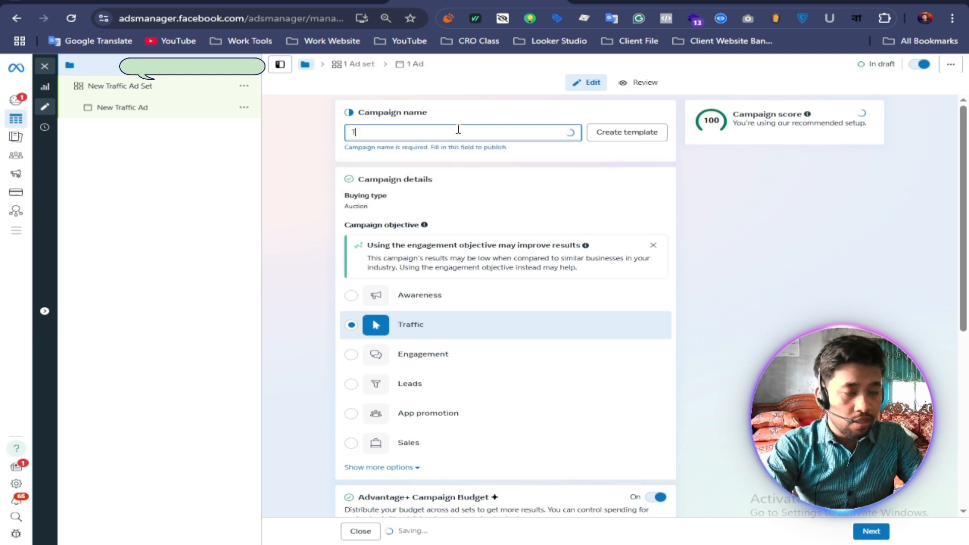
text(TR - Profile Visited Campaign)
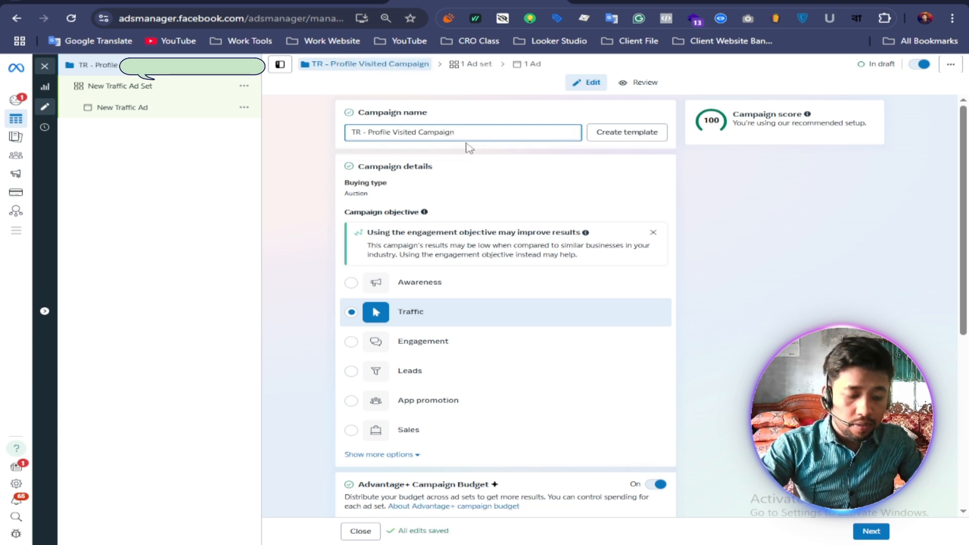
Extend the campaign name to "TR - IG Profile Visited Campaign - 27/05/25".
text(IG)
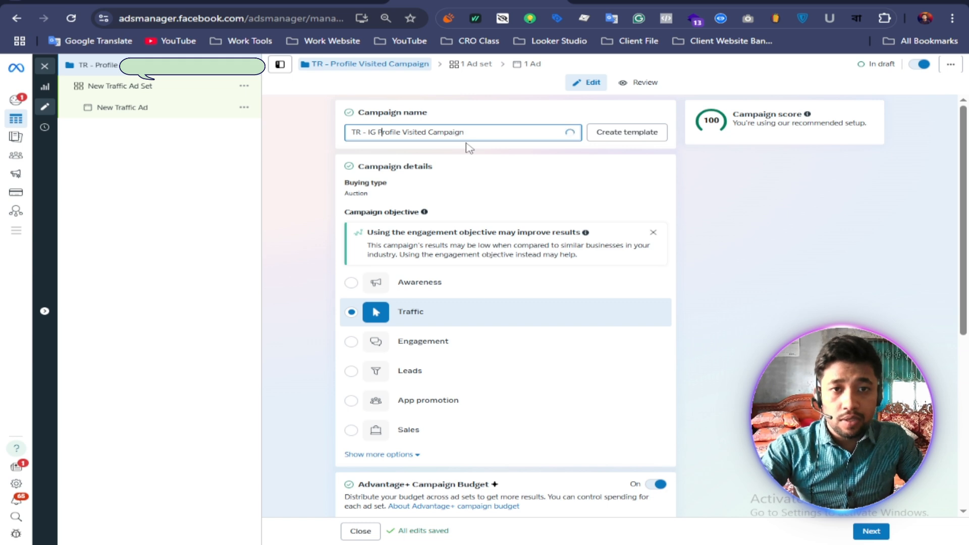
key(Right)
key(Right)
key(Right)
key(Right)
key(Right)
key(Right)
key(Right)
key(Right)
key(Right)
key(Right)
key(Right)
key(Right)
key(Right)
key(Right)
key(Right)
key(Right)
key(Right)
key(Right)
key(Right)
key(Right)
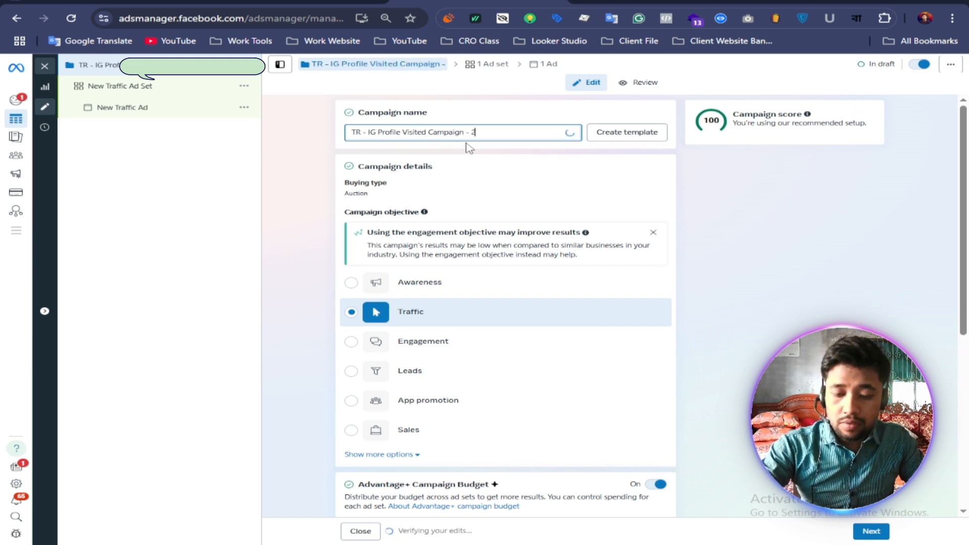
text(/05/25)
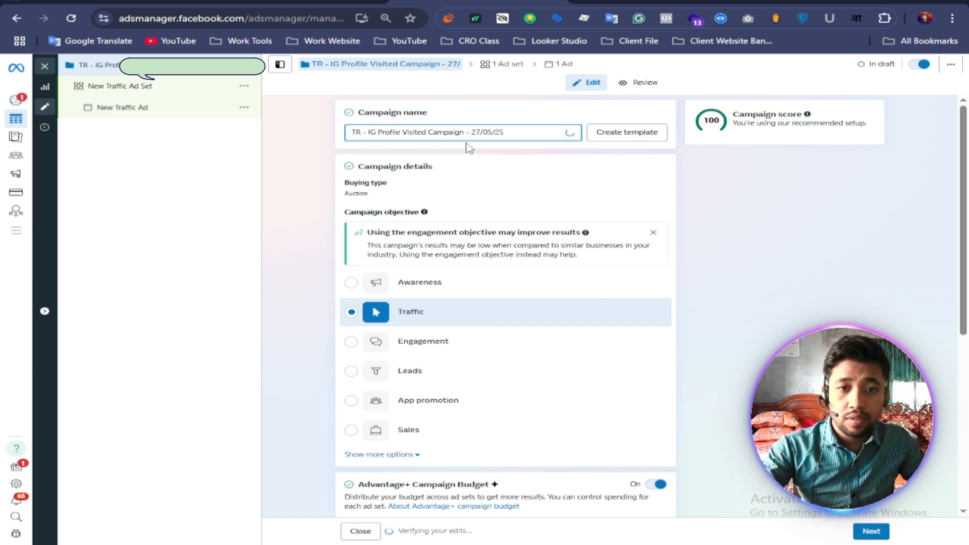
click(290, 328)
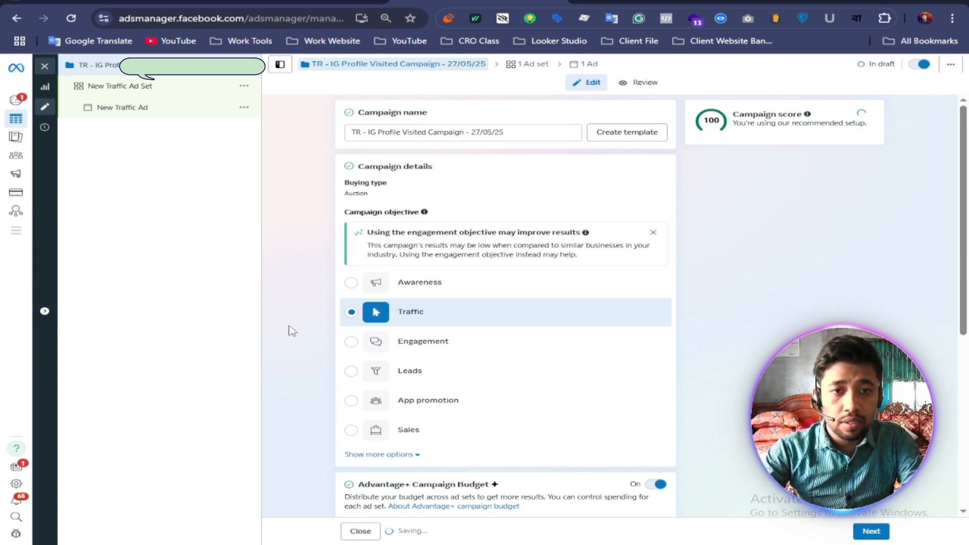
Toggle the Advantage+ campaign budget off and back on, and set its daily budget to $10.00 AUD.
scroll(290, 329, down, 4)
scroll(677, 239, down, 1)
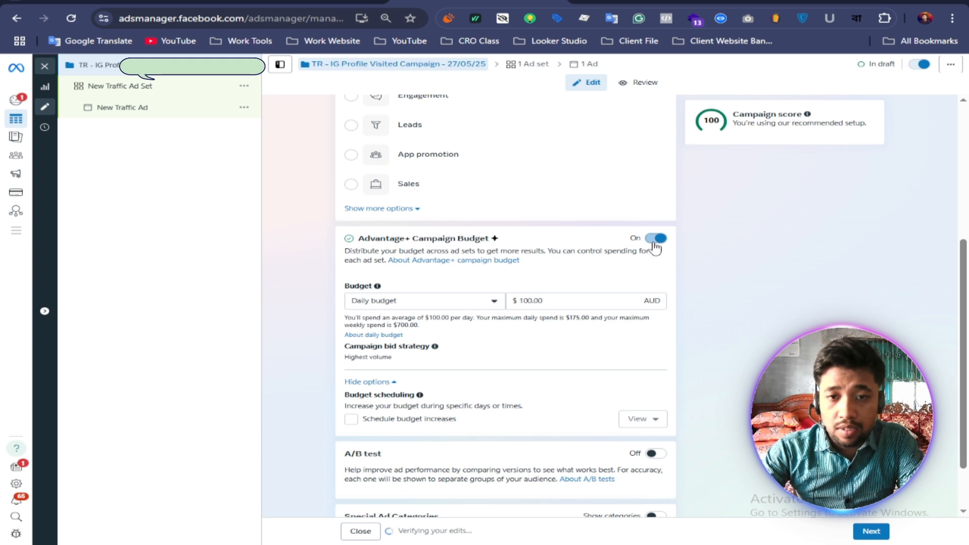
click(656, 240)
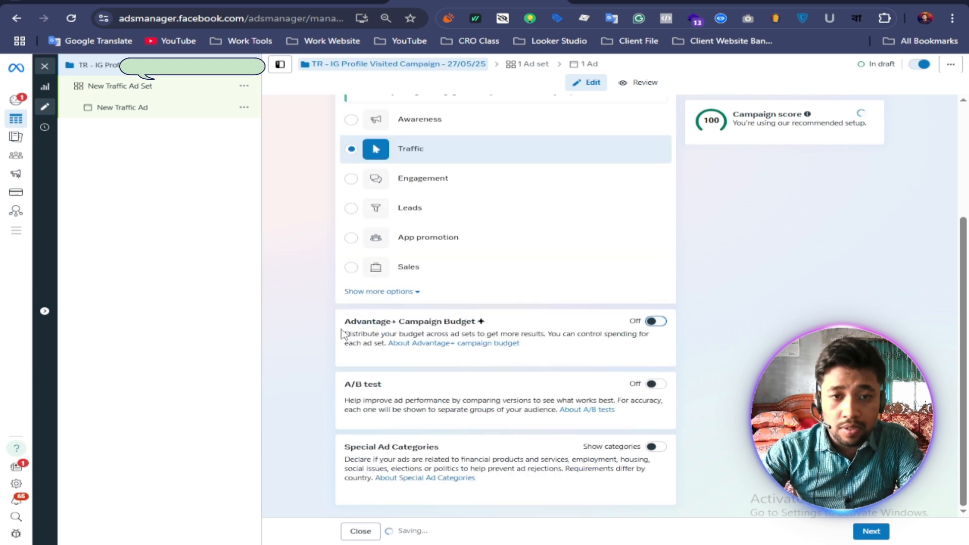
click(655, 322)
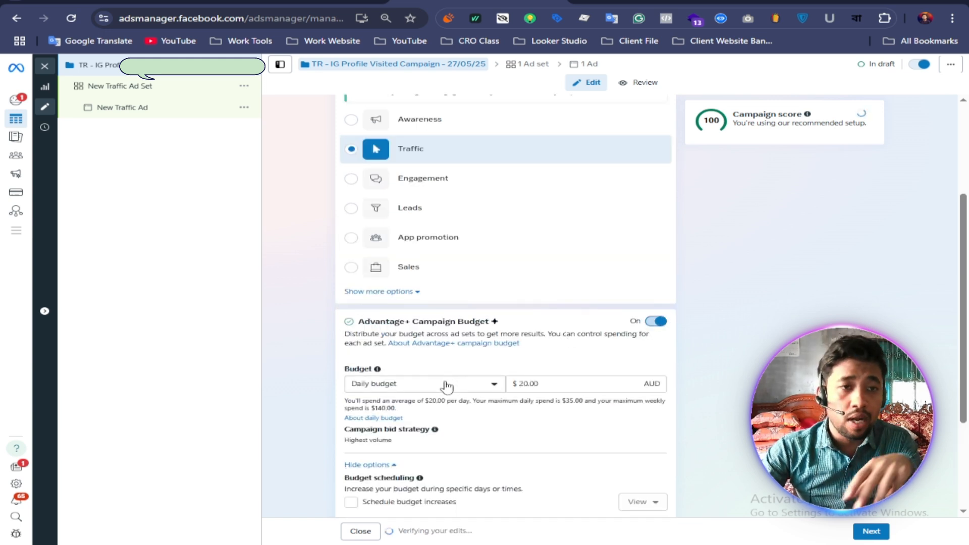
scroll(452, 387, down, 1)
scroll(453, 386, down, 1)
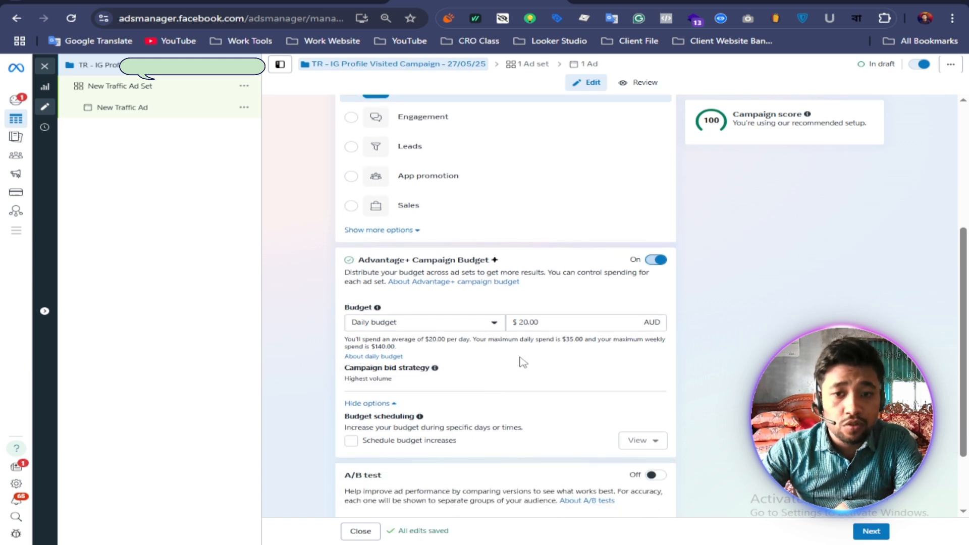
click(529, 323)
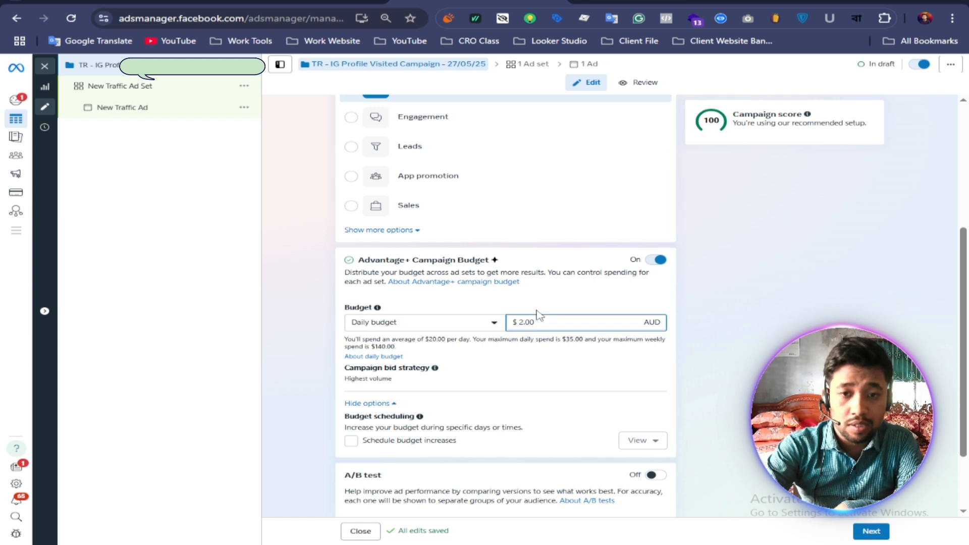
click(280, 378)
scroll(318, 380, down, 2)
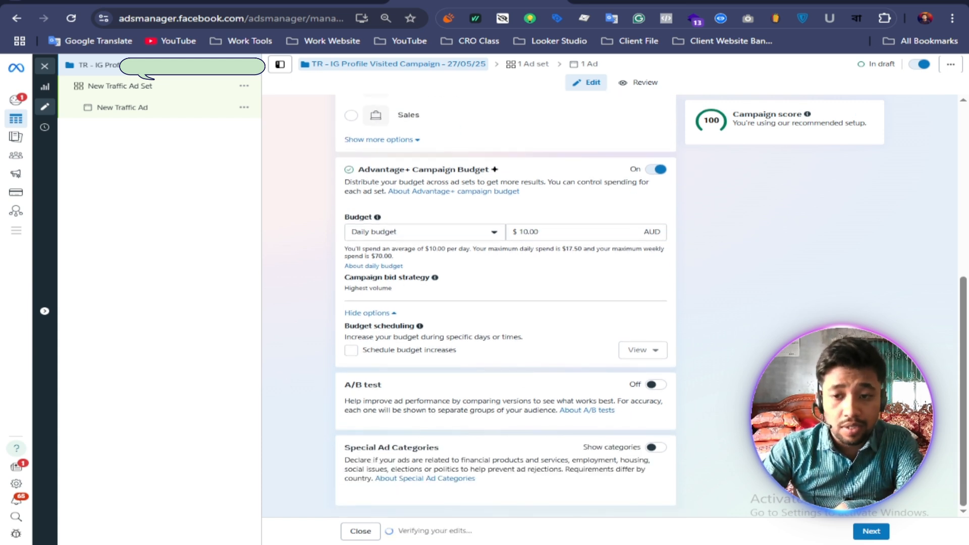
Continue to the ad set and rename it "1 - Ad Set - (Save)".
click(871, 531)
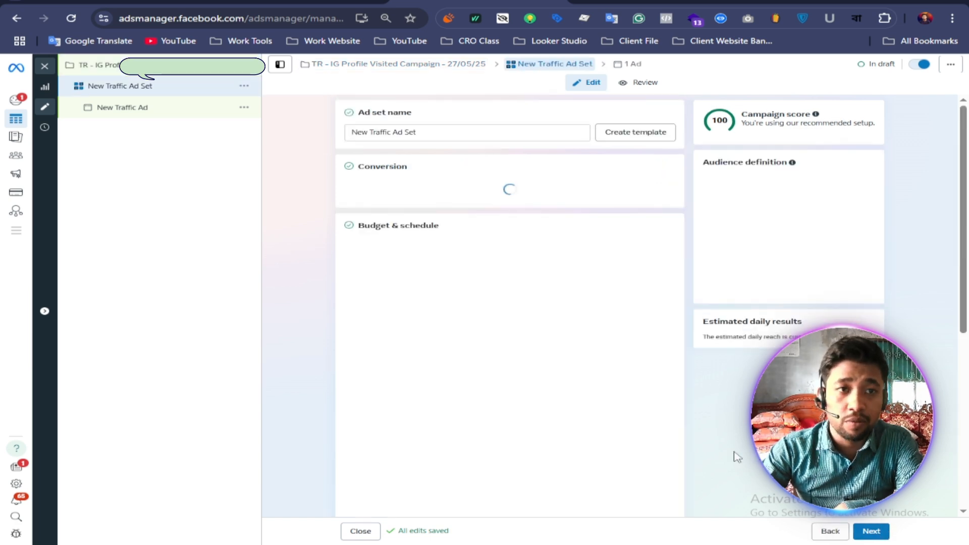
click(388, 133)
key(BackSpace)
key(BackSpace)
key(BackSpace)
key(BackSpace)
key(BackSpace)
key(BackSpace)
key(BackSpace)
key(BackSpace)
key(BackSpace)
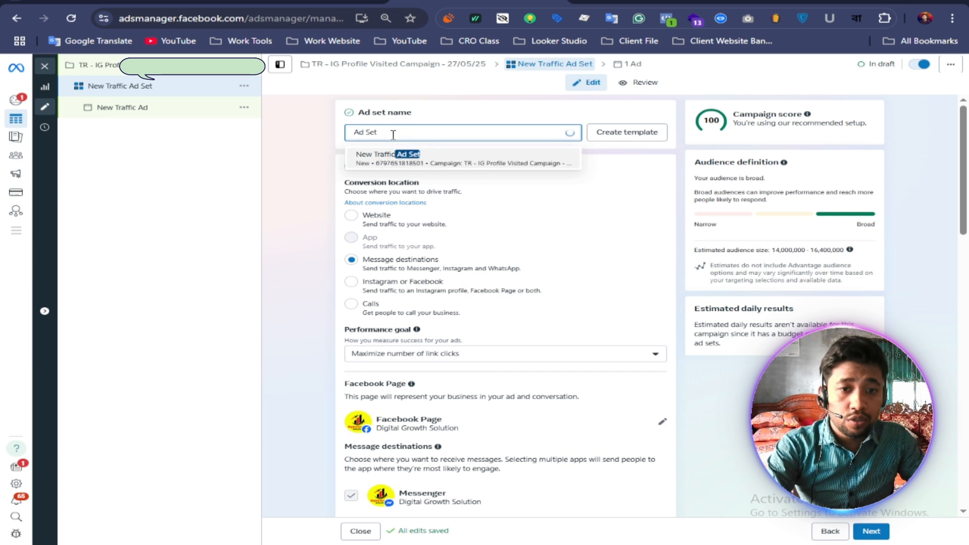
text(1 - )
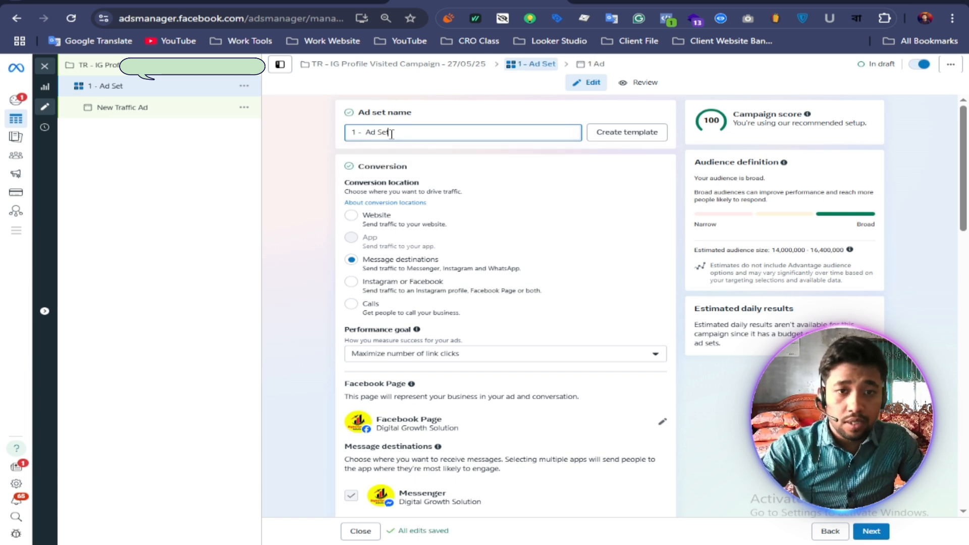
text( - 0)
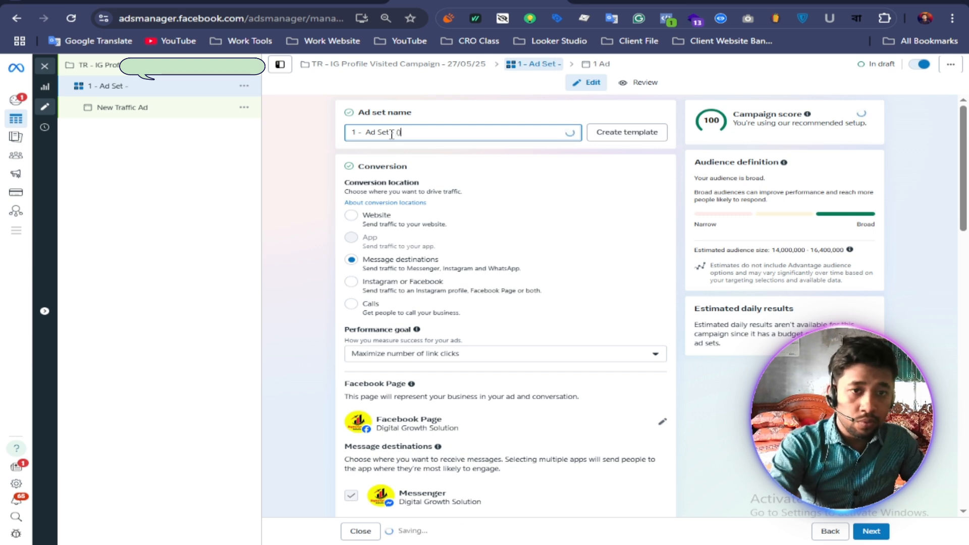
text(Save)
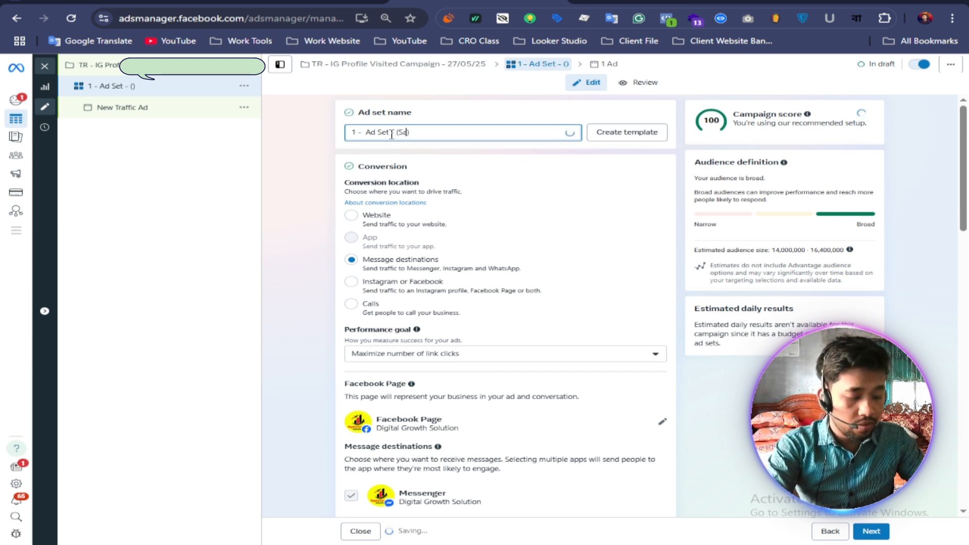
click(308, 255)
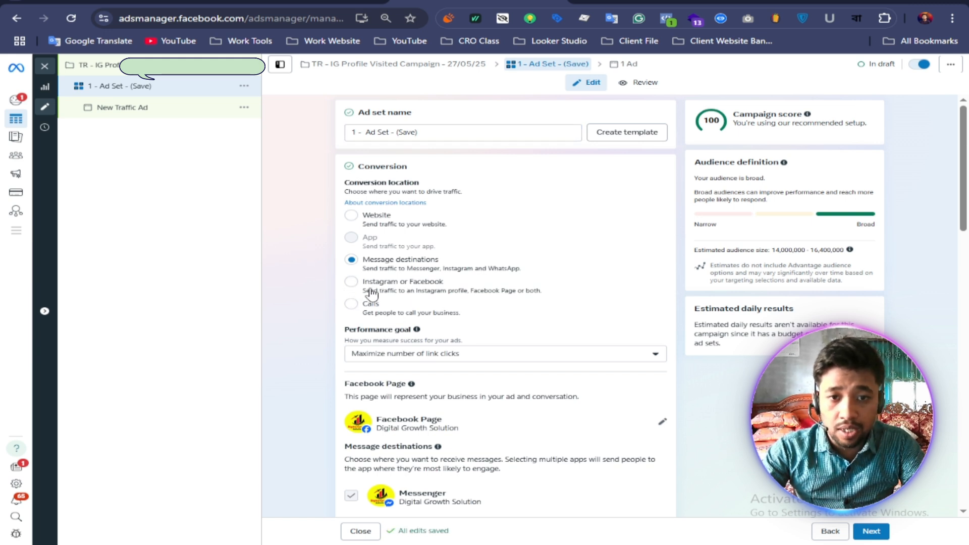
Set the ad set's conversion location to Instagram or Facebook and choose MOMU as its Facebook Page.
click(352, 282)
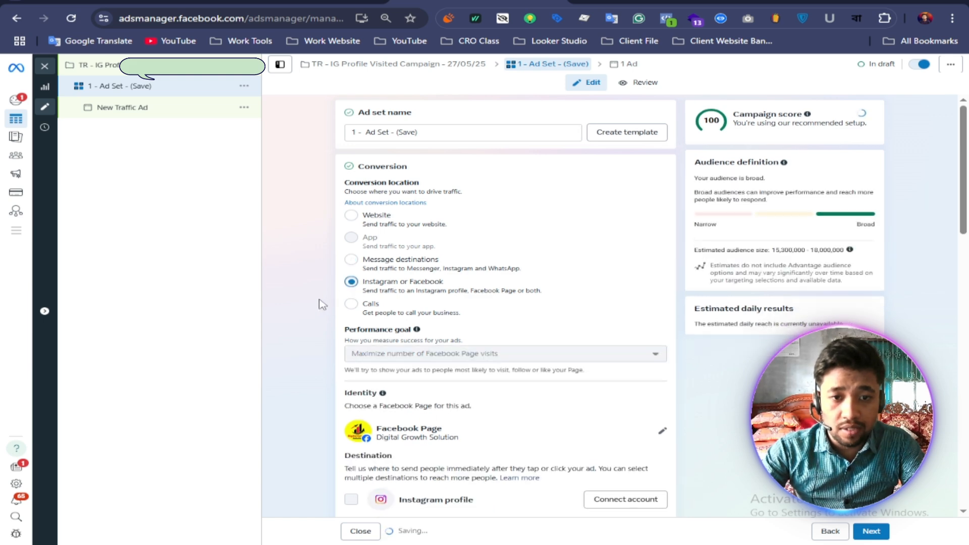
scroll(319, 303, down, 3)
click(665, 312)
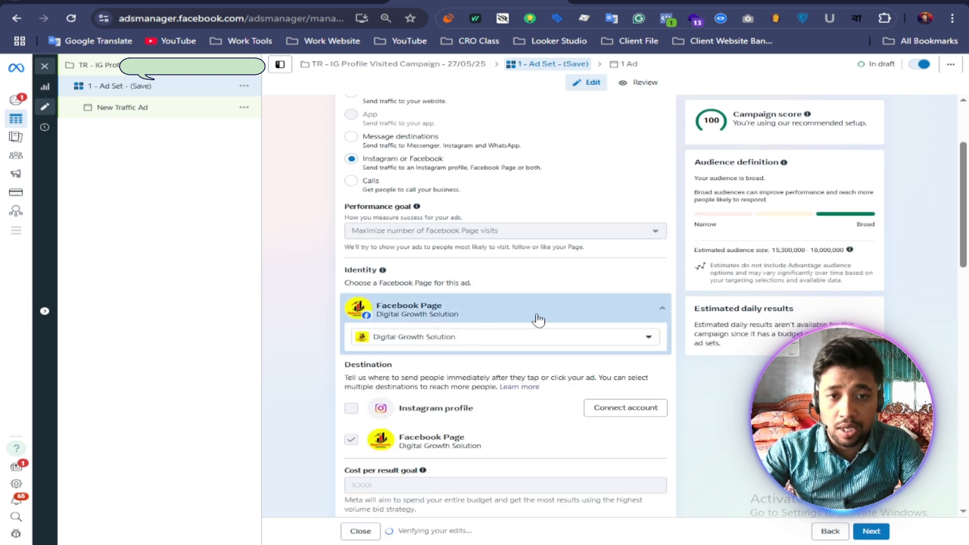
click(646, 337)
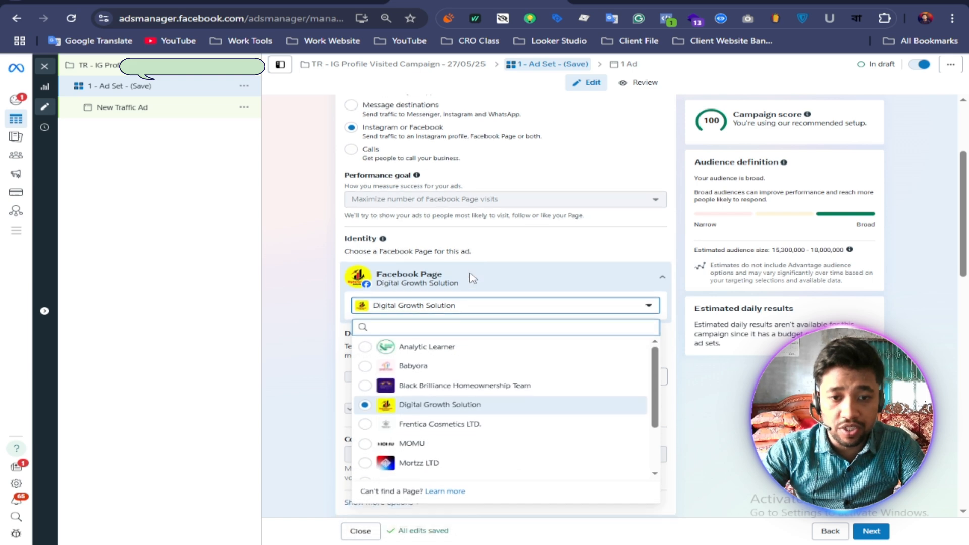
scroll(461, 348, down, 3)
click(454, 356)
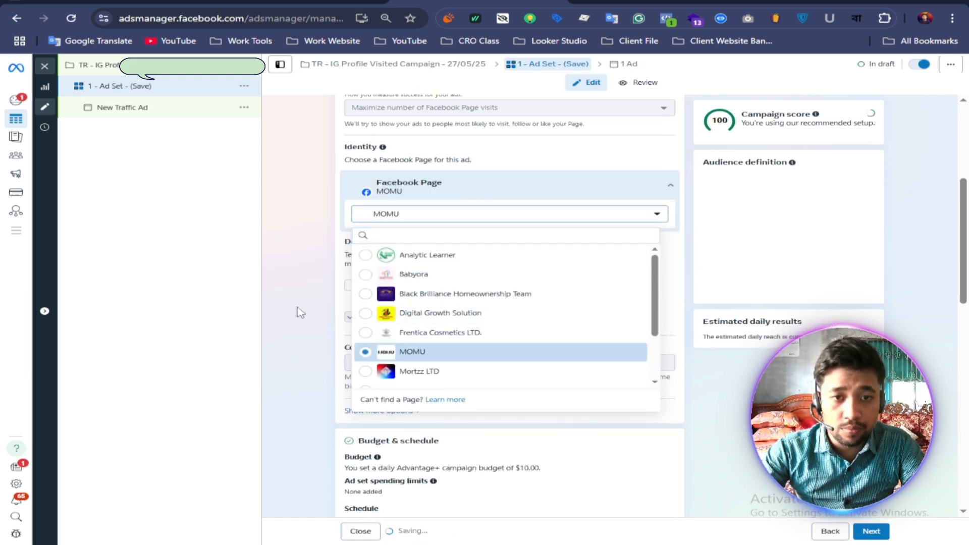
click(299, 302)
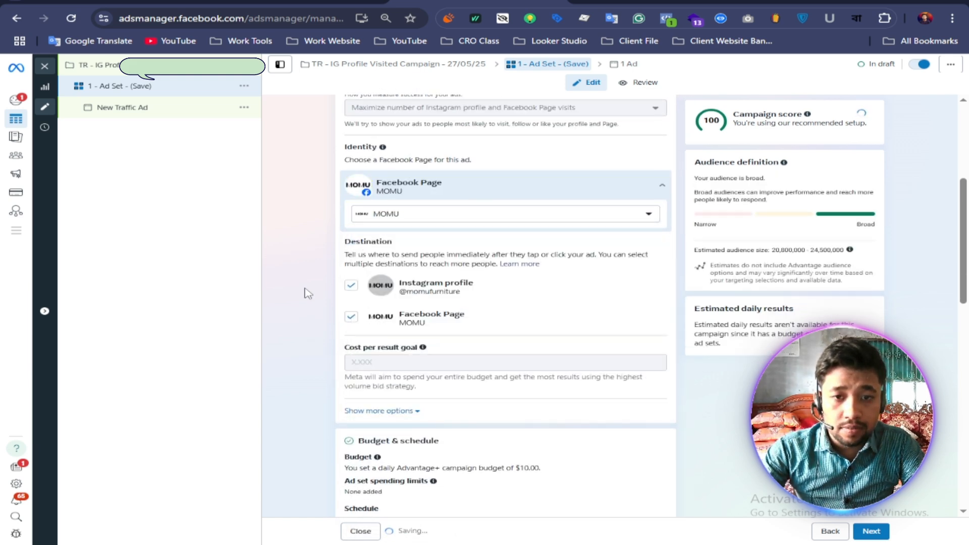
Remove the MOMU Facebook Page from the destinations, keeping only the Instagram profile selected.
scroll(304, 292, down, 1)
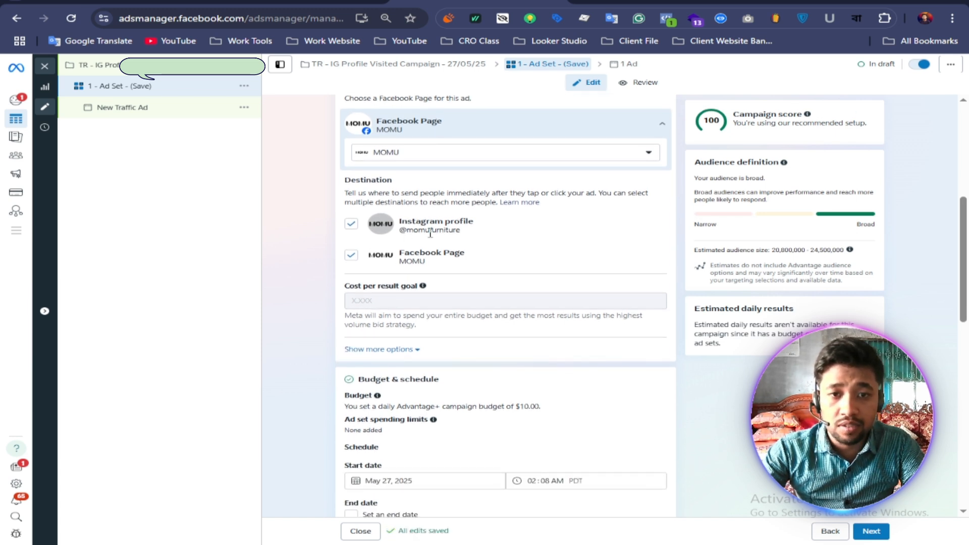
click(354, 256)
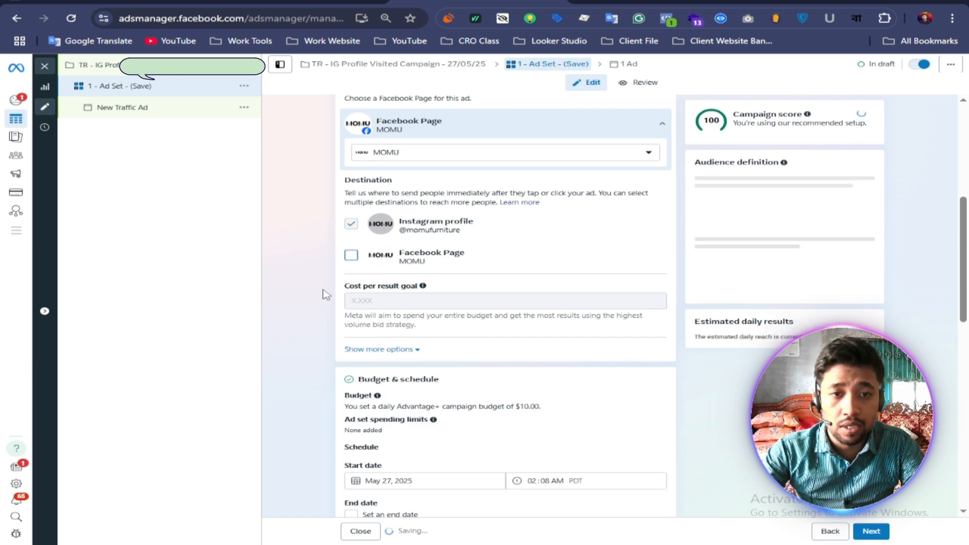
scroll(328, 279, down, 4)
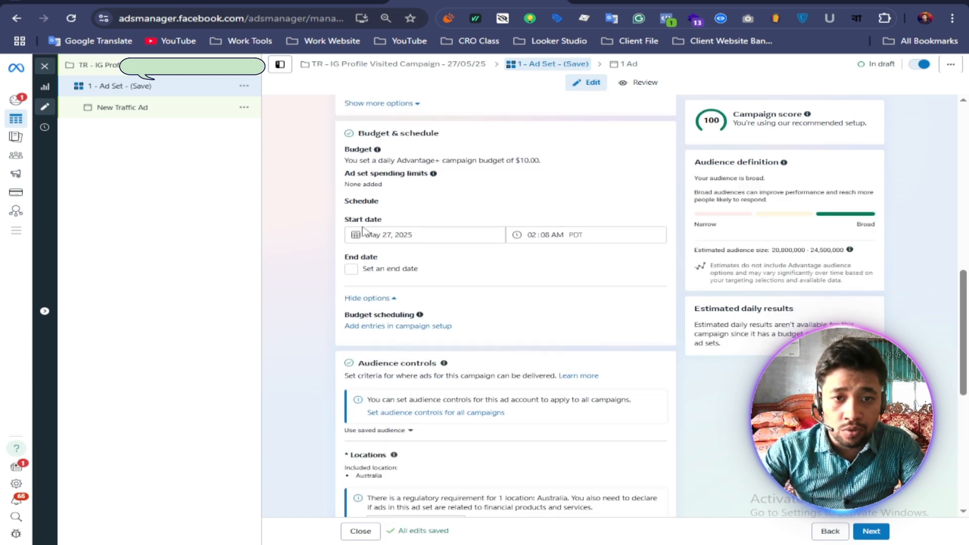
scroll(317, 268, down, 2)
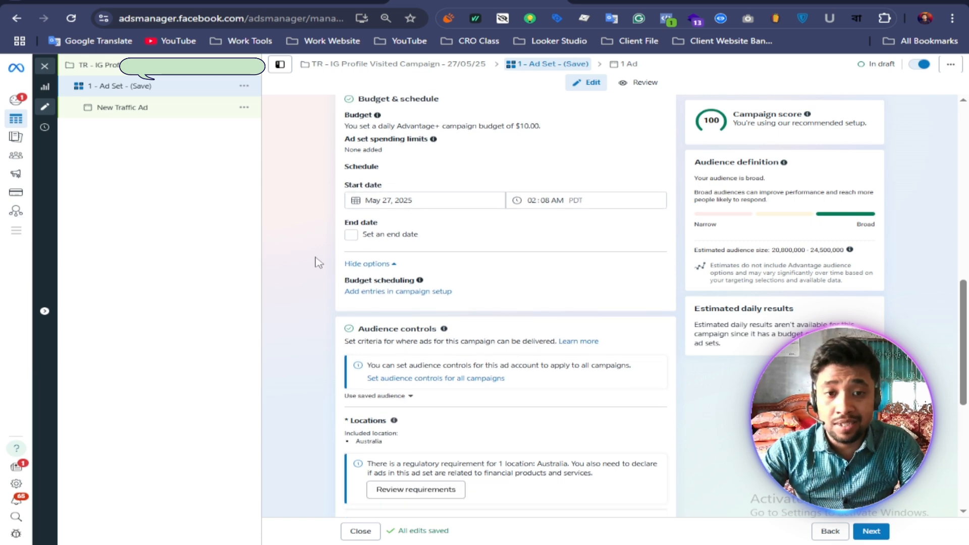
scroll(317, 258, down, 1)
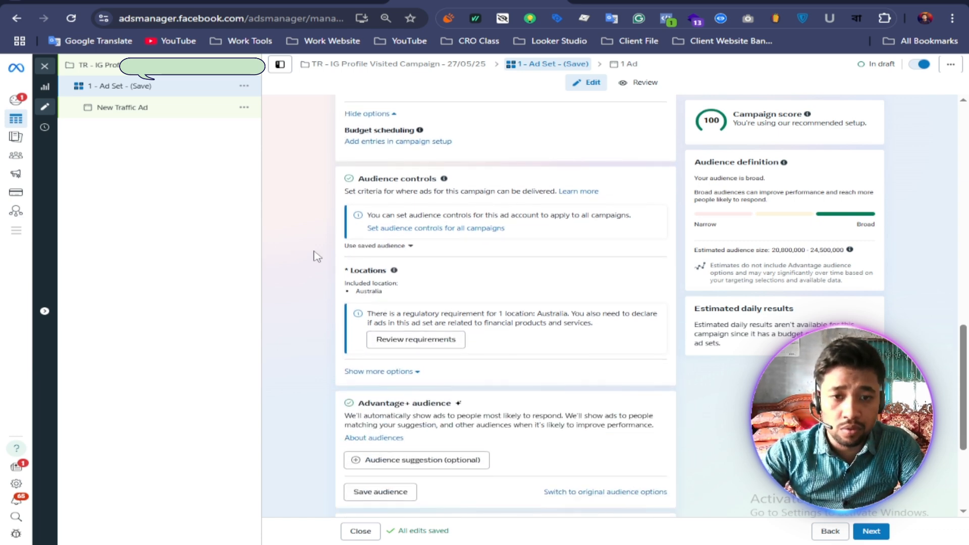
scroll(316, 251, down, 2)
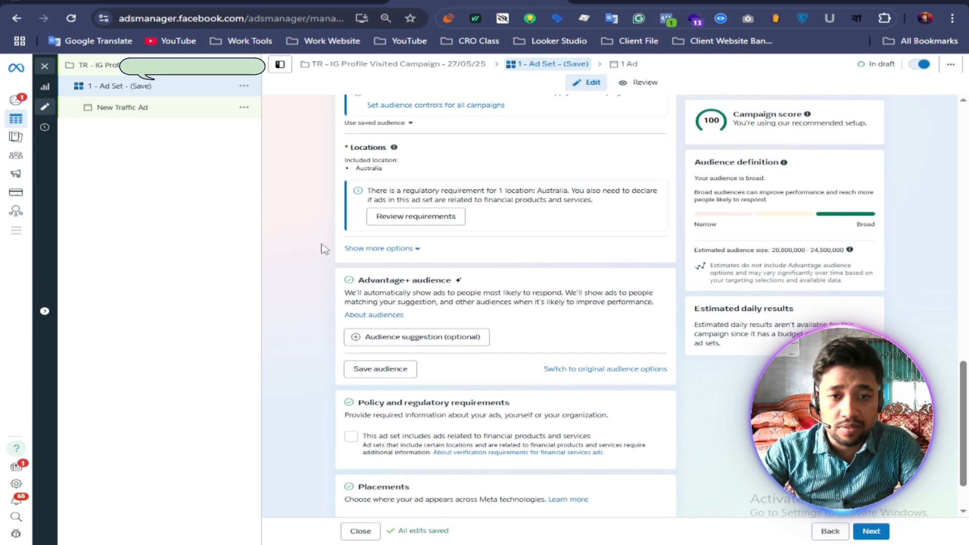
scroll(408, 289, down, 1)
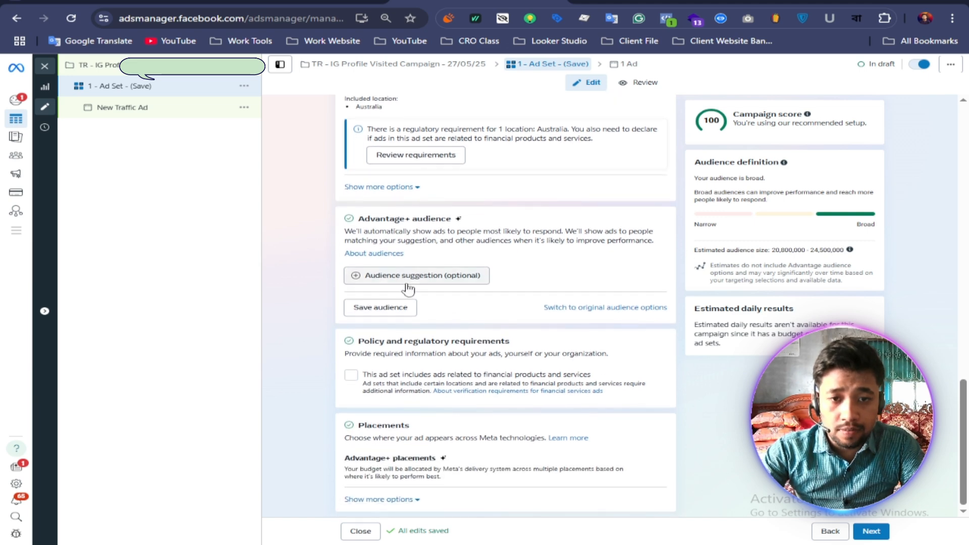
click(402, 307)
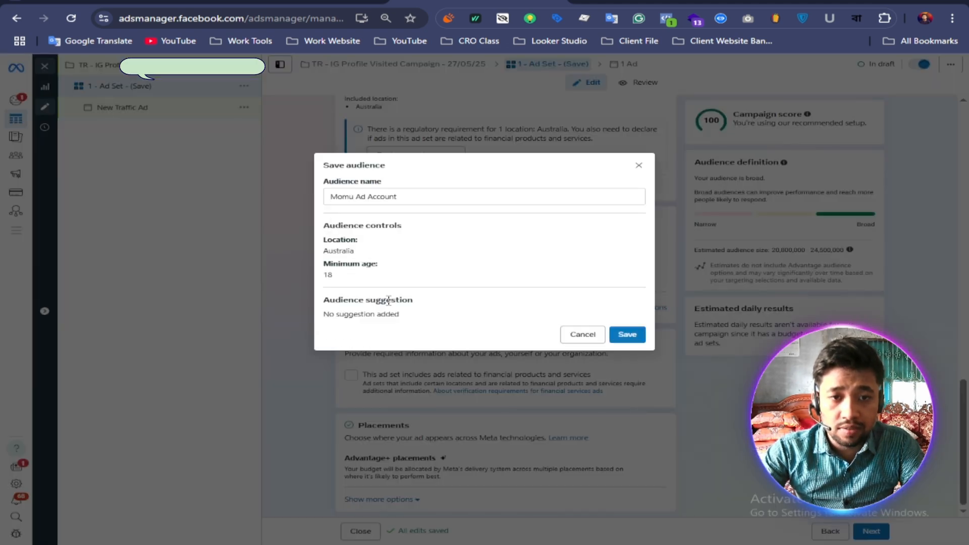
click(434, 195)
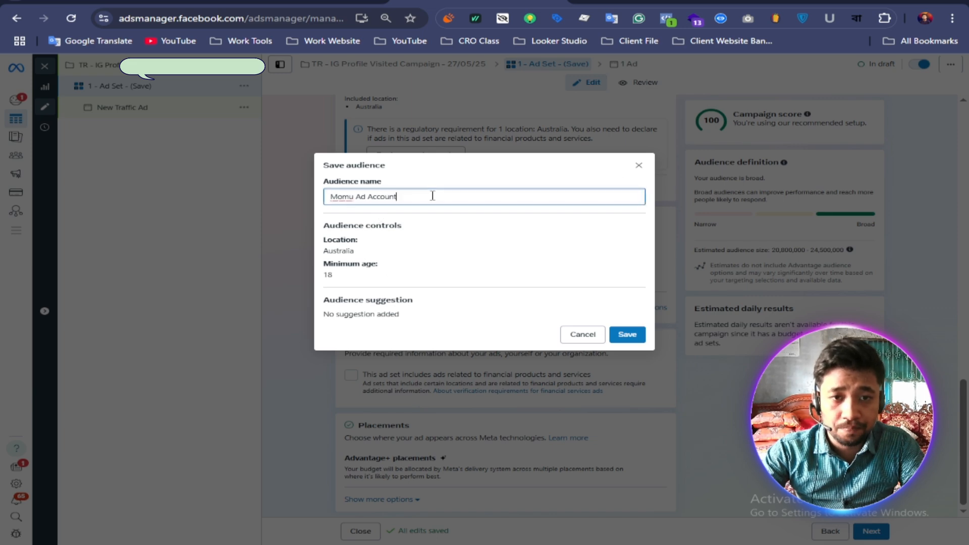
click(639, 166)
Expand the extra audience control options and apply the first saved audience whose name begins with "Momu - IB - LAL" to the ad set.
scroll(429, 262, up, 1)
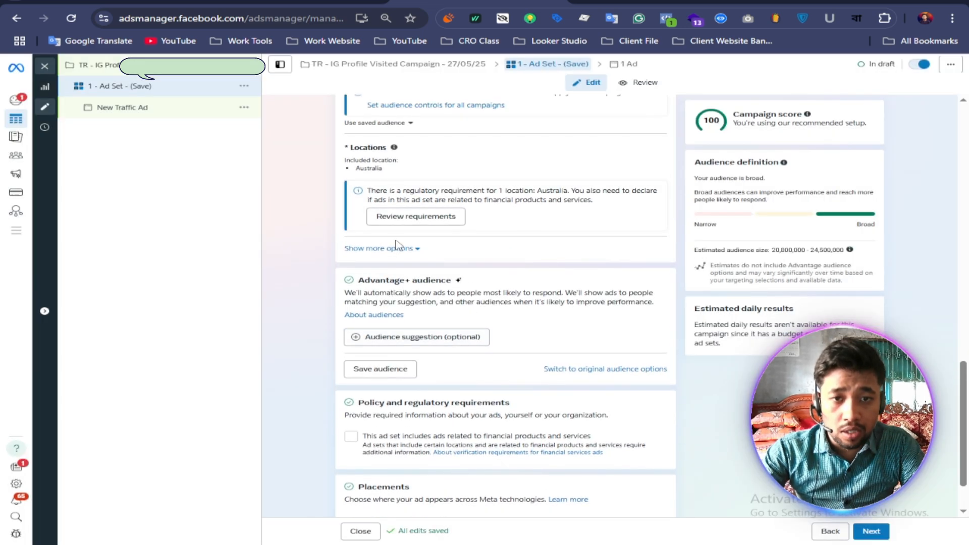
click(416, 250)
scroll(414, 260, down, 1)
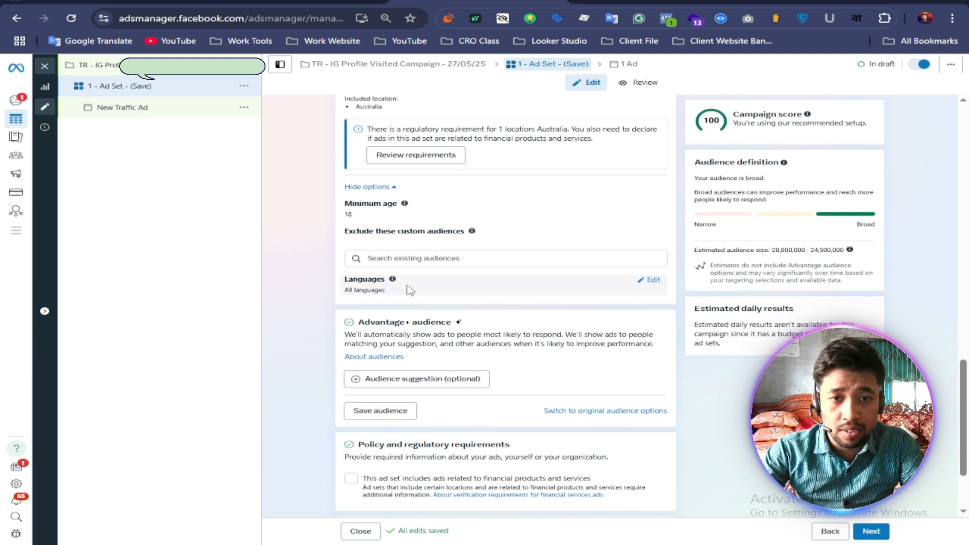
click(404, 260)
click(323, 297)
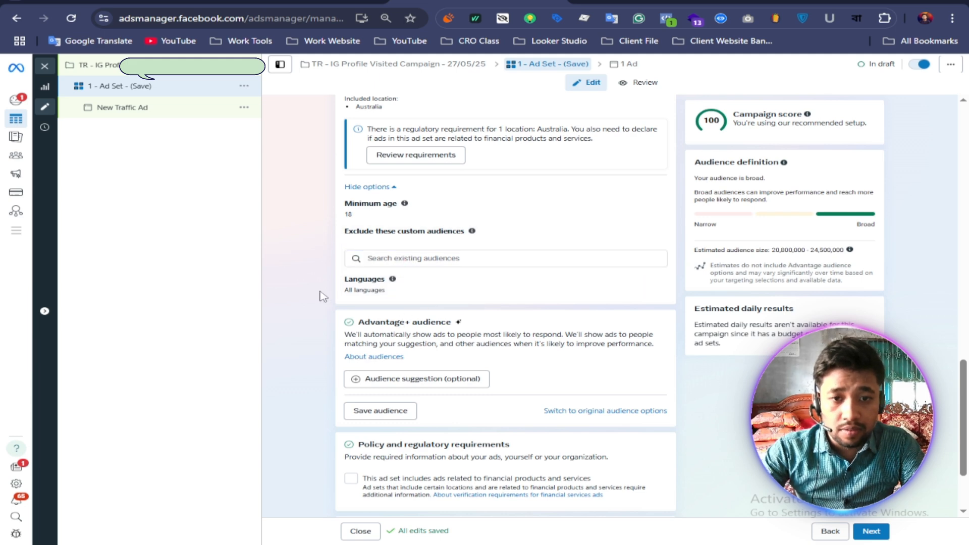
scroll(433, 298, up, 2)
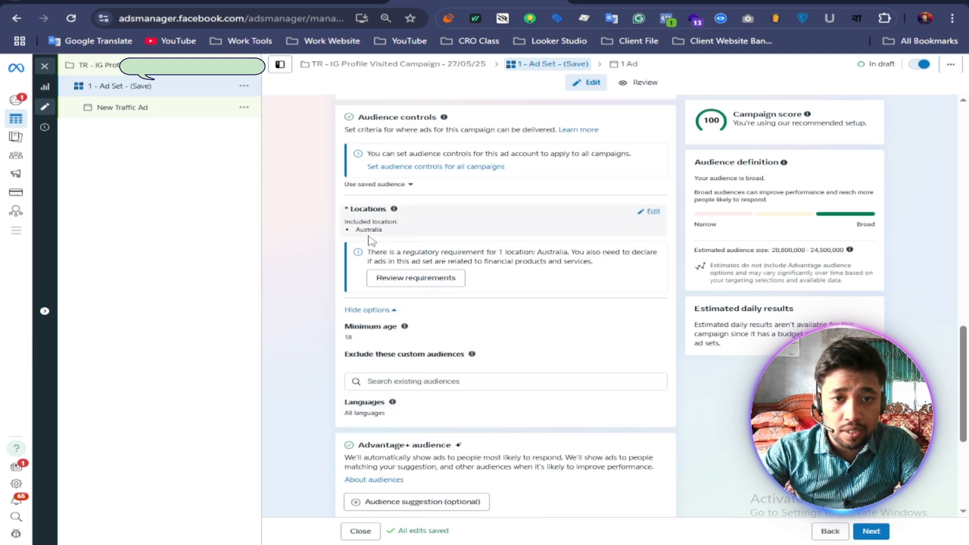
click(400, 185)
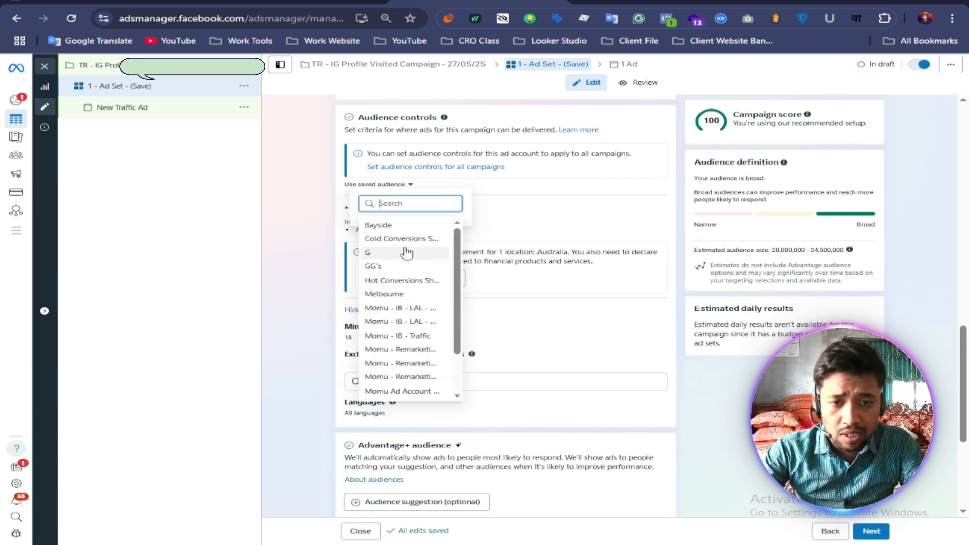
click(406, 310)
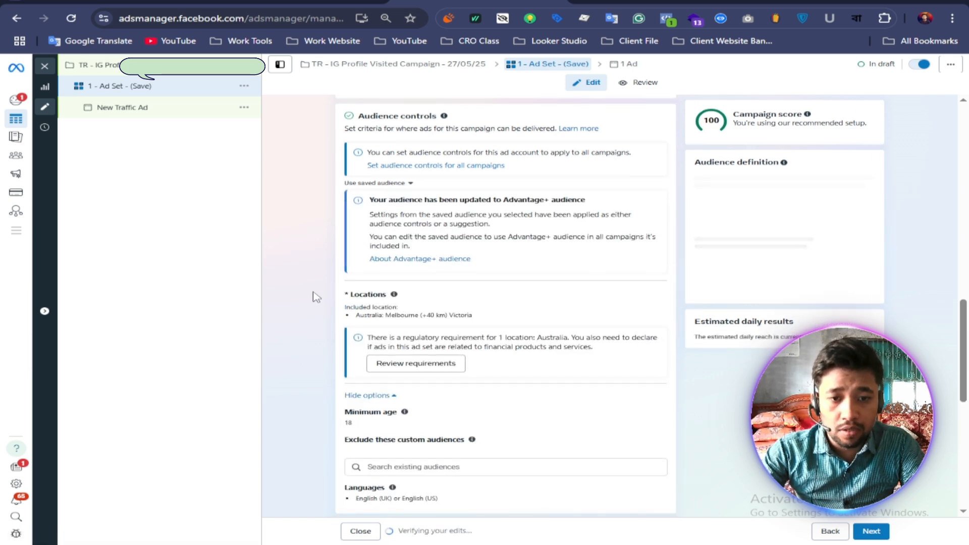
Open the ad set's placements for editing, keep Advantage+ placements, and continue to the ad.
scroll(311, 297, down, 7)
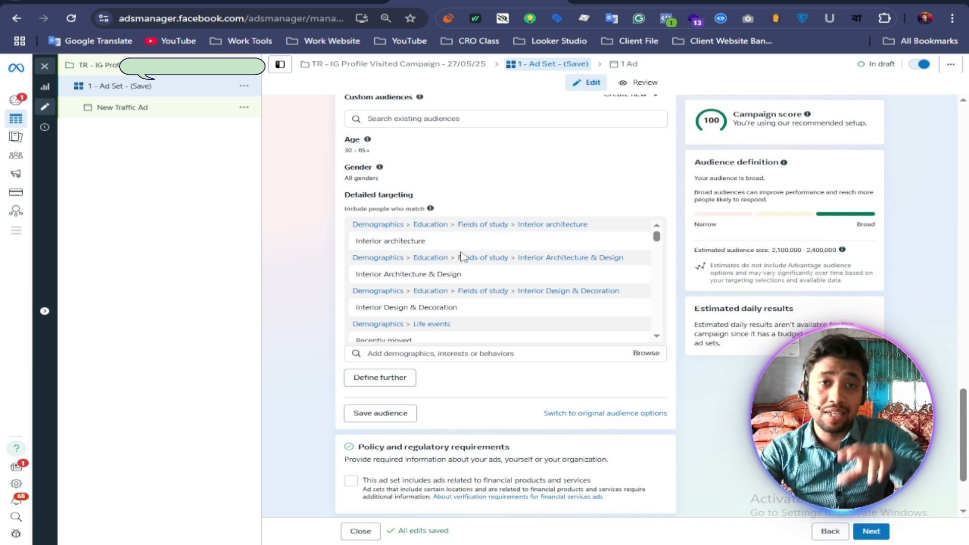
scroll(463, 258, down, 10)
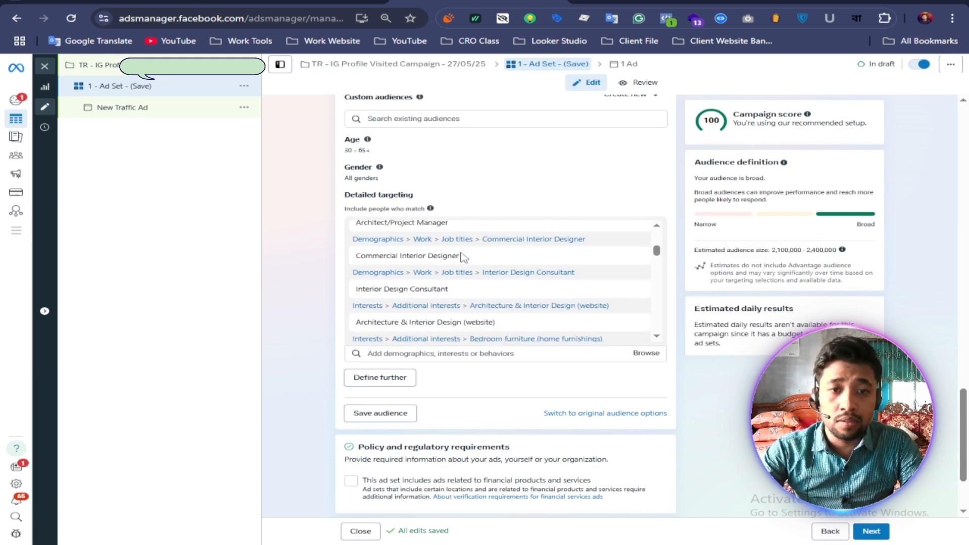
scroll(463, 286, down, 6)
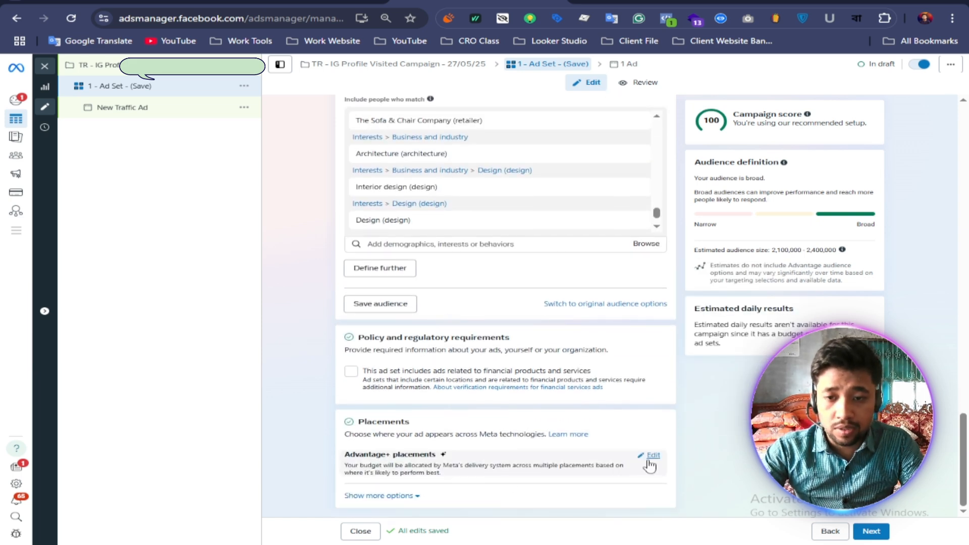
click(651, 457)
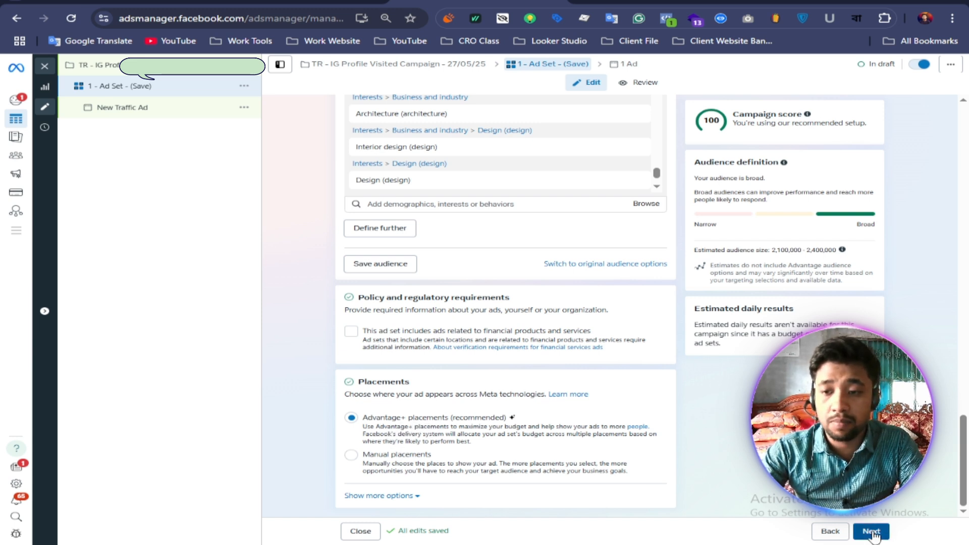
click(720, 513)
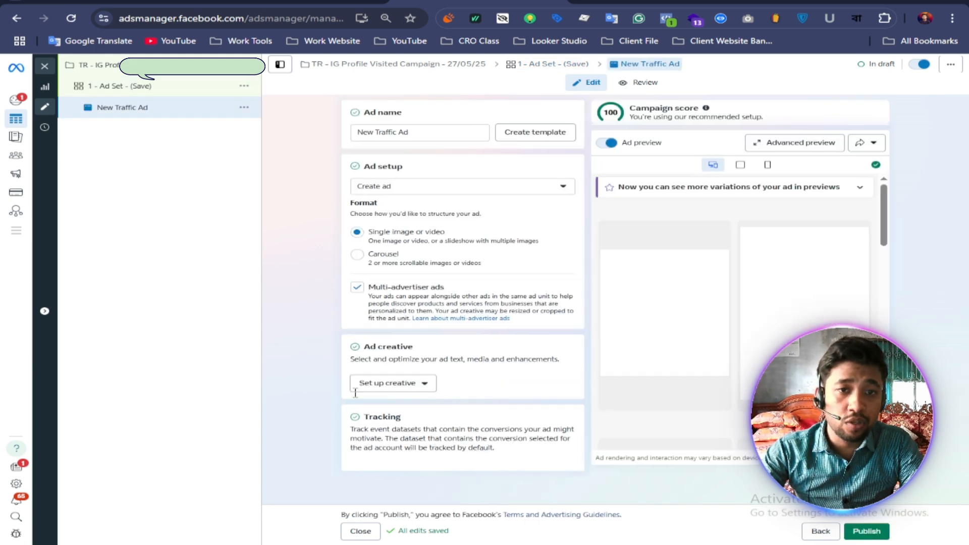
Rename the ad "1 - Video Ads".
click(418, 131)
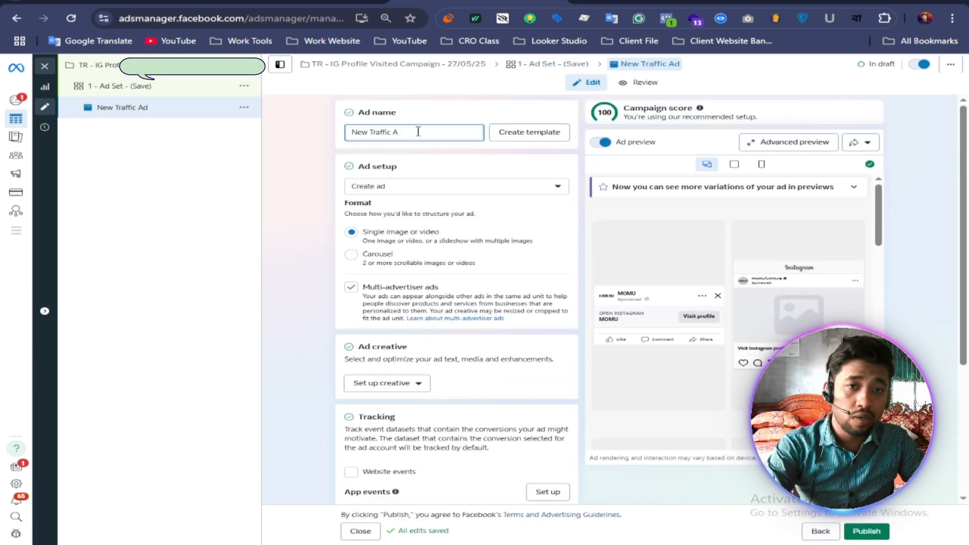
key(BackSpace)
text(1 -)
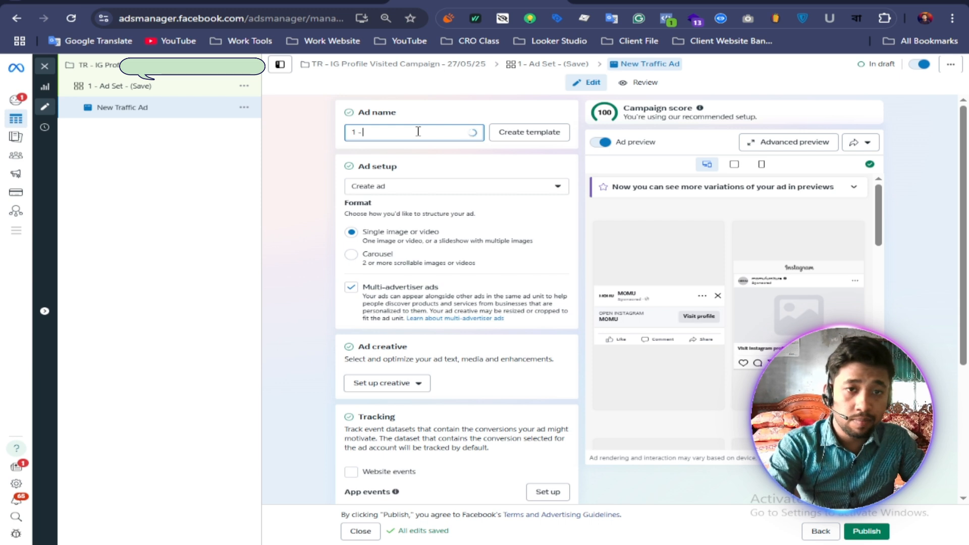
text( Vidoc)
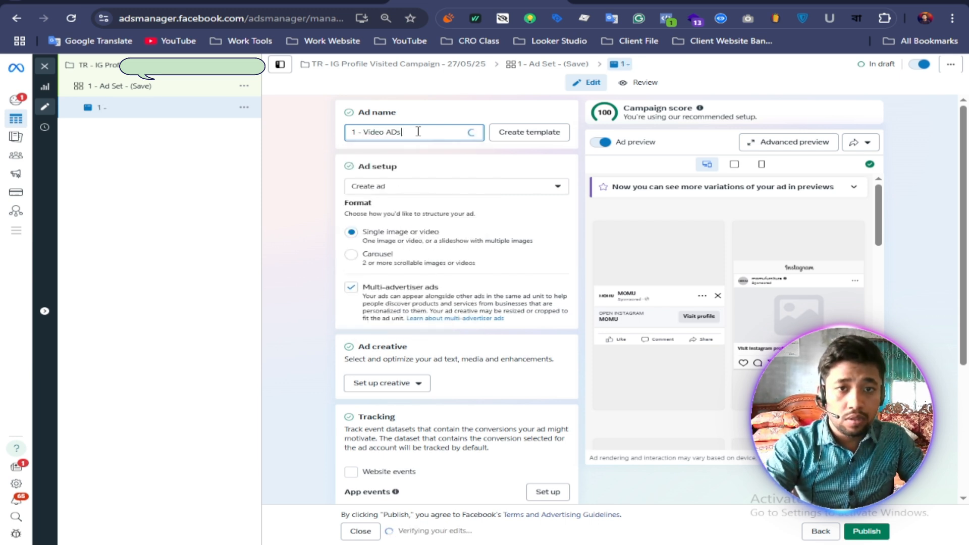
key(BackSpace)
key(BackSpace)
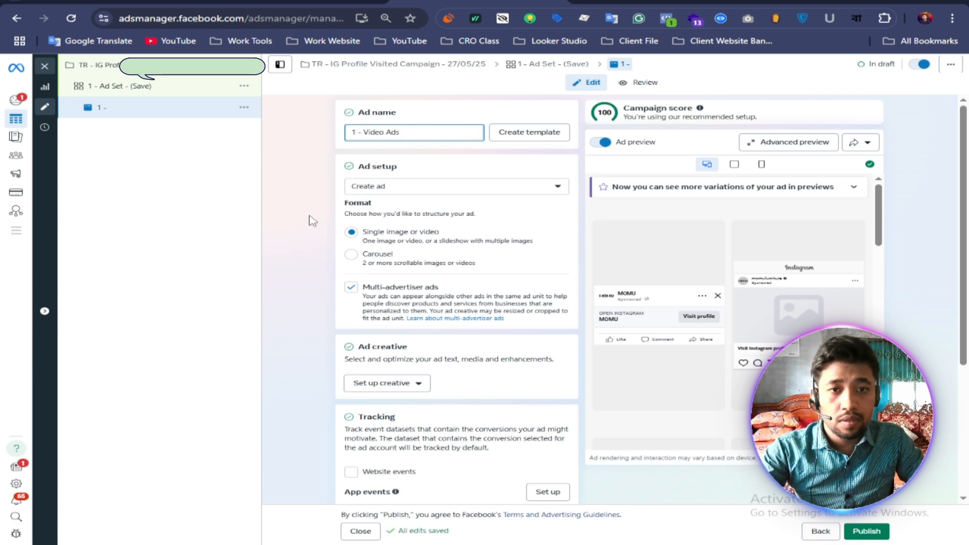
text(ds)
click(302, 232)
Set up a video ad creative using the first video from the MOMU Page media, leaving the text fields empty.
scroll(303, 236, down, 3)
click(425, 260)
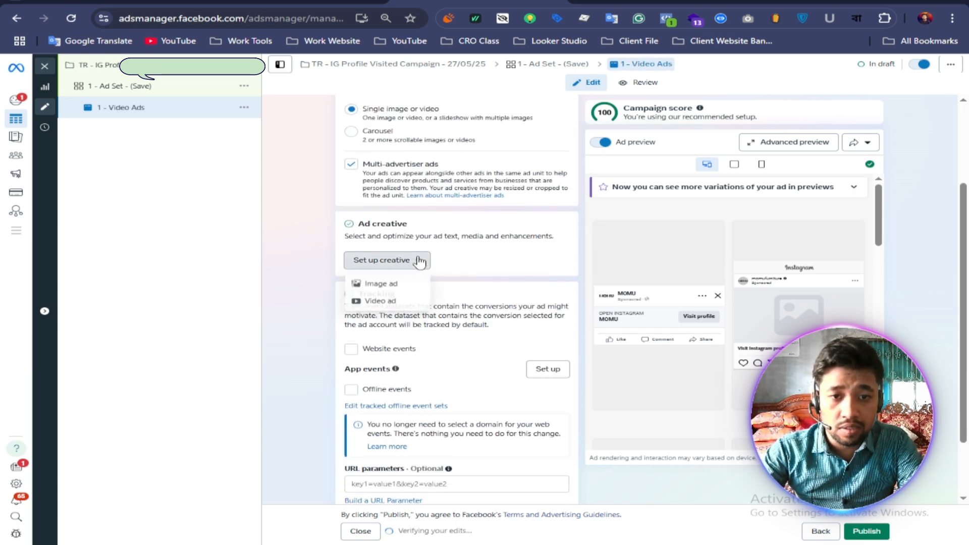
click(374, 302)
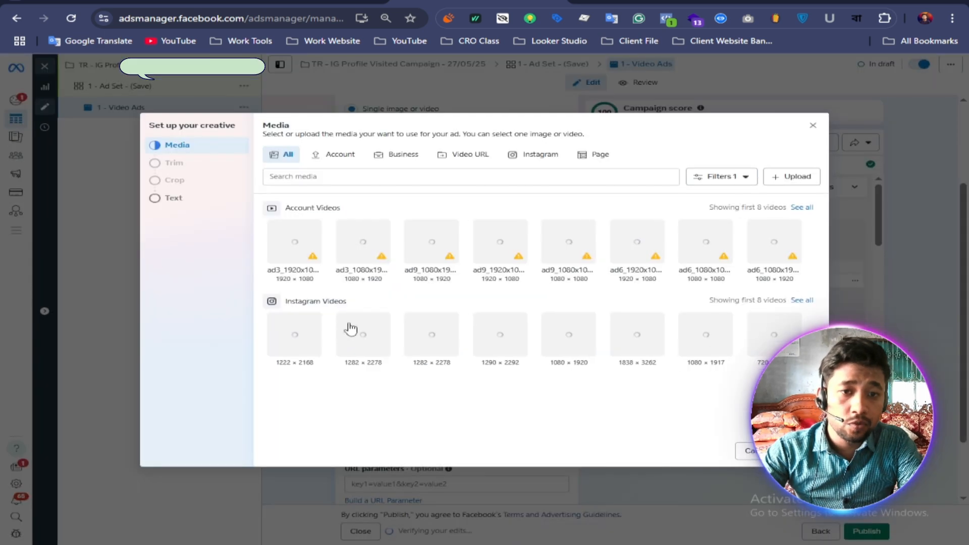
click(602, 156)
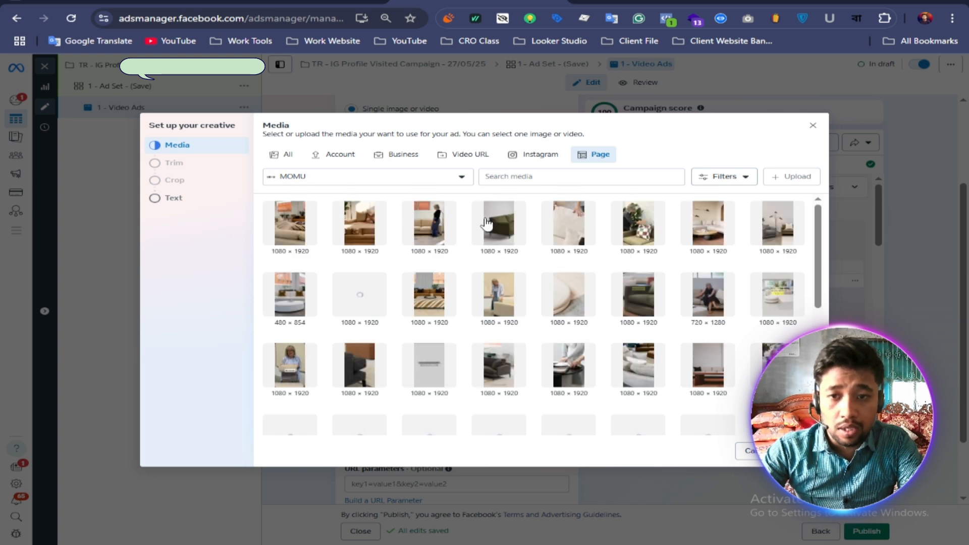
click(299, 231)
click(801, 451)
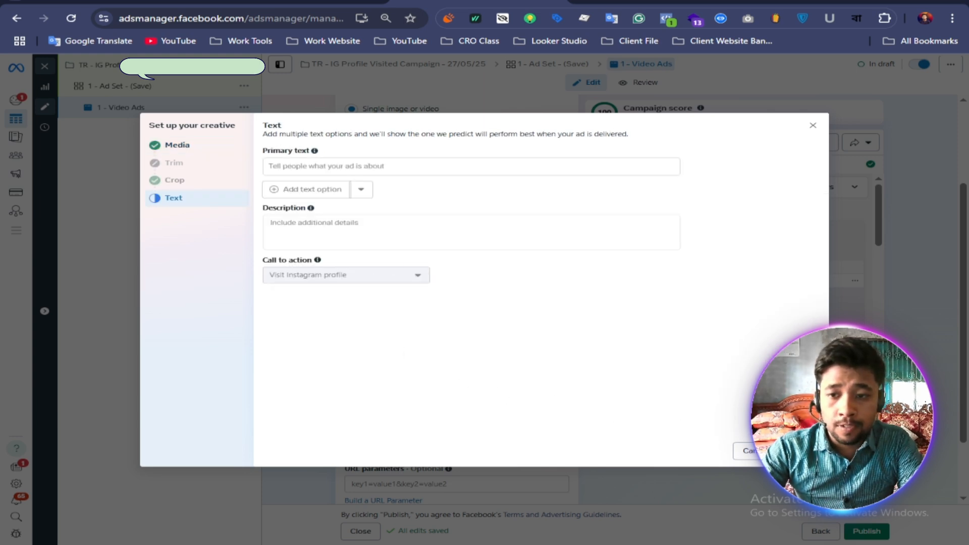
click(803, 451)
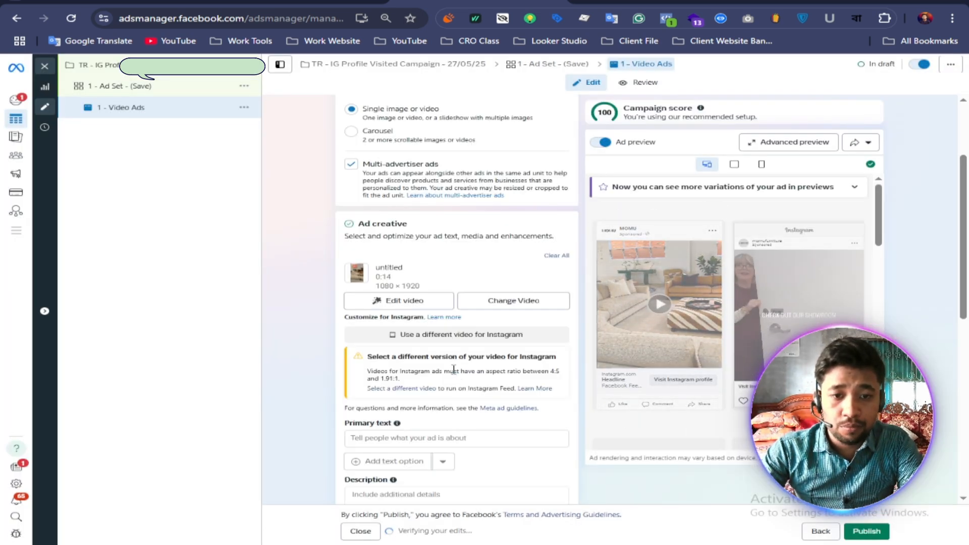
Switch to the ad copy Google Doc and copy the Long Version primary text from "Ads Copy Idea - 3", including the hashtags.
scroll(404, 349, down, 2)
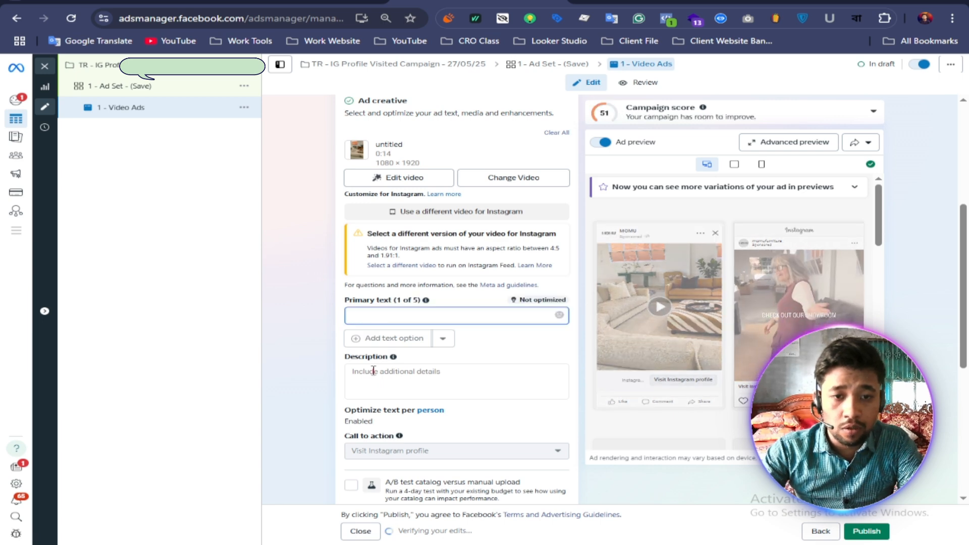
click(373, 315)
scroll(372, 371, down, 1)
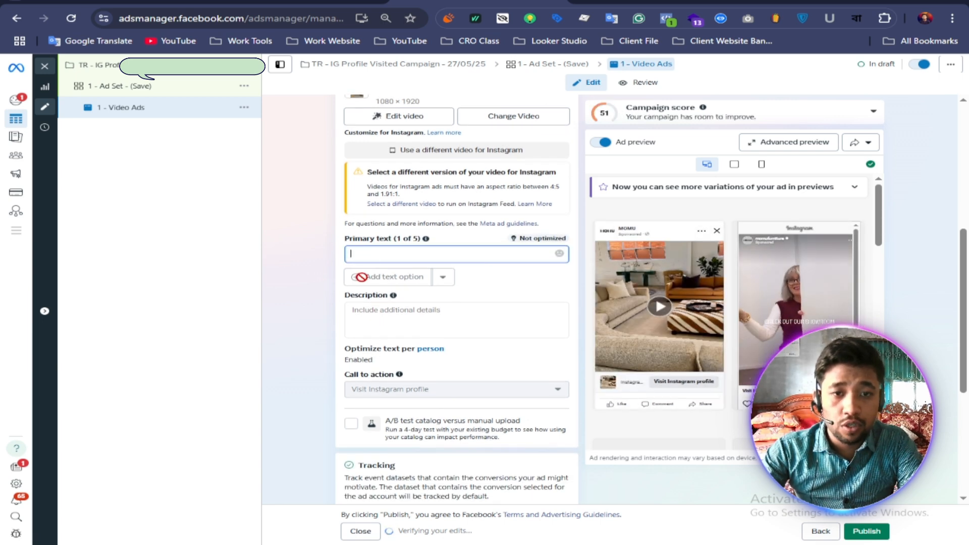
click(333, 1)
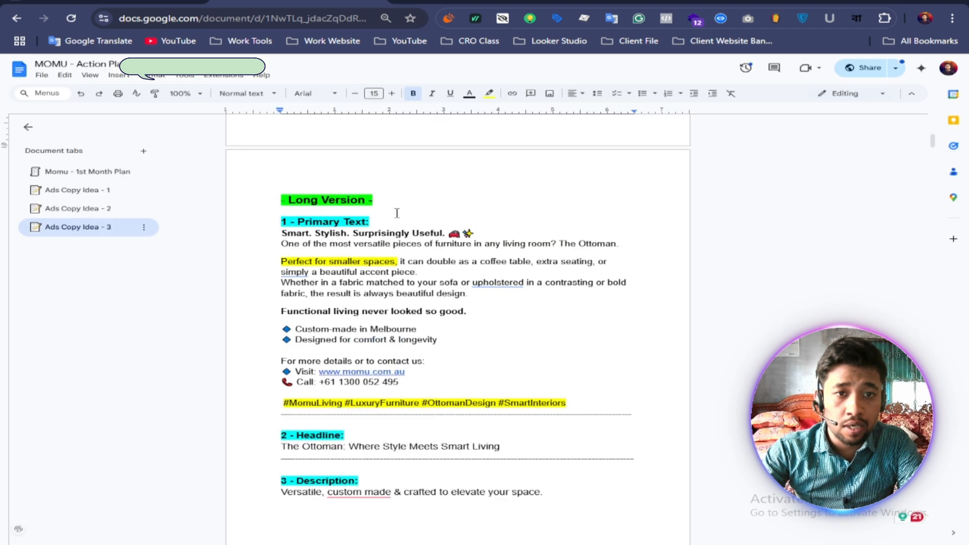
drag(613, 341, 266, 174)
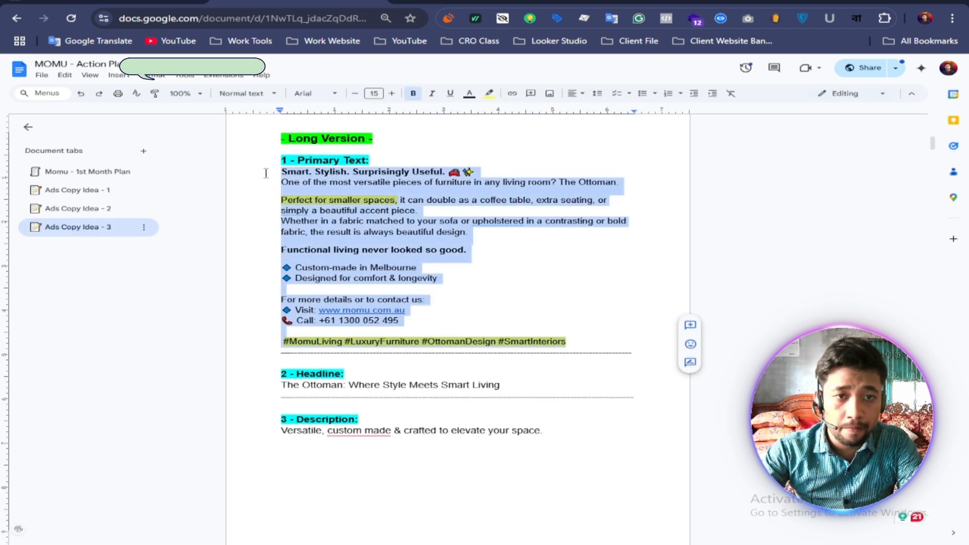
right_click(336, 184)
click(364, 211)
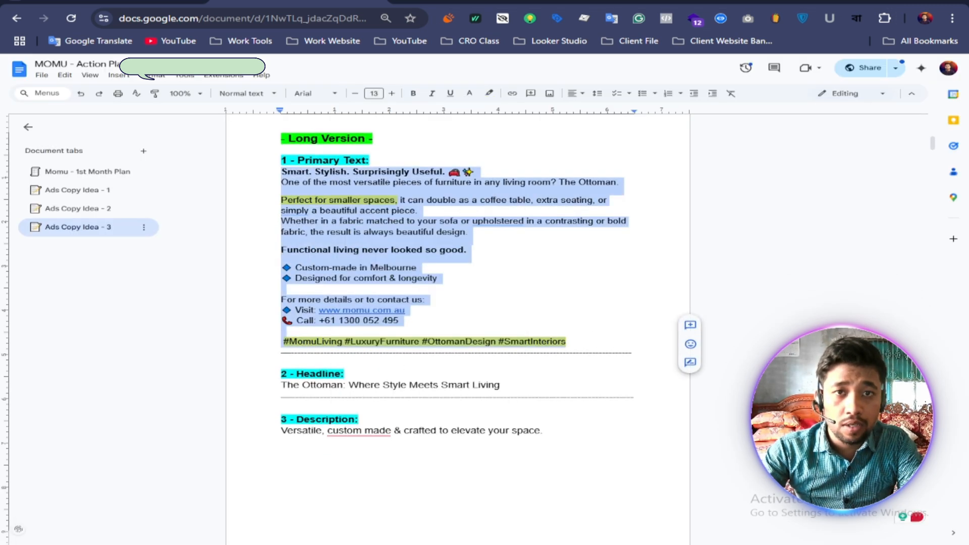
Return to Ads Manager, paste the copied text as the ad's primary text, and insert a blank line after "The Ottoman.".
key(ctrl+Tab)
right_click(381, 257)
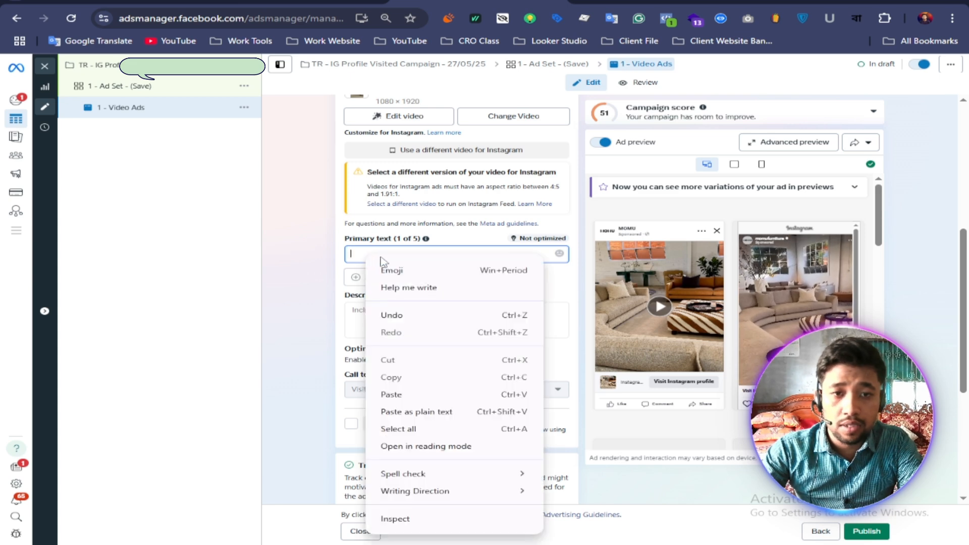
click(409, 394)
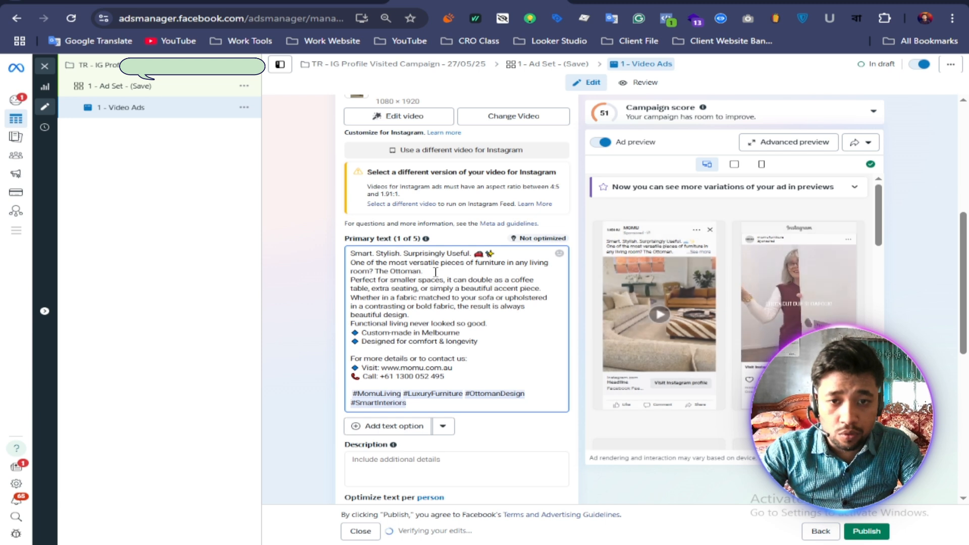
click(432, 273)
key(Return)
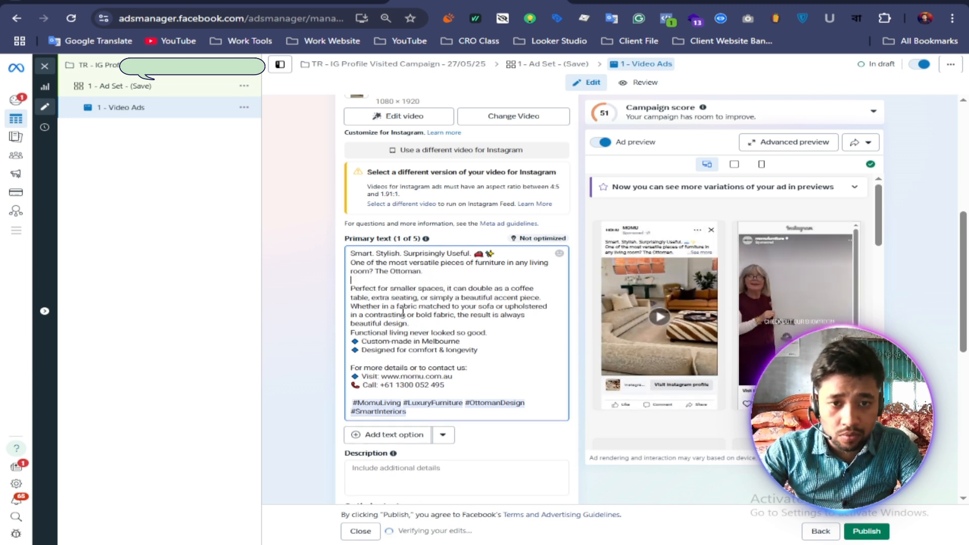
Insert a blank line before "Functional living never looked so good." in the primary text and remove the space preceding the hashtags.
click(415, 324)
key(Return)
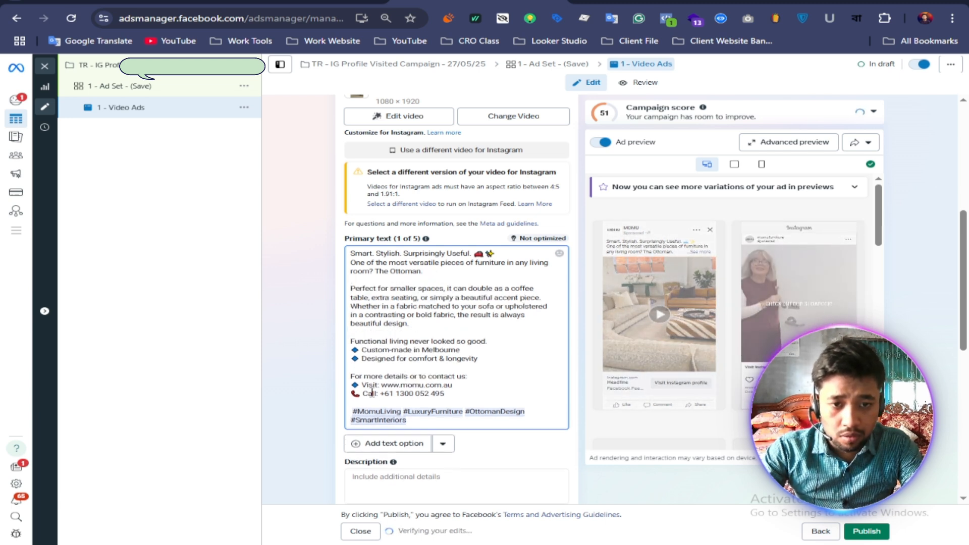
click(354, 411)
key(BackSpace)
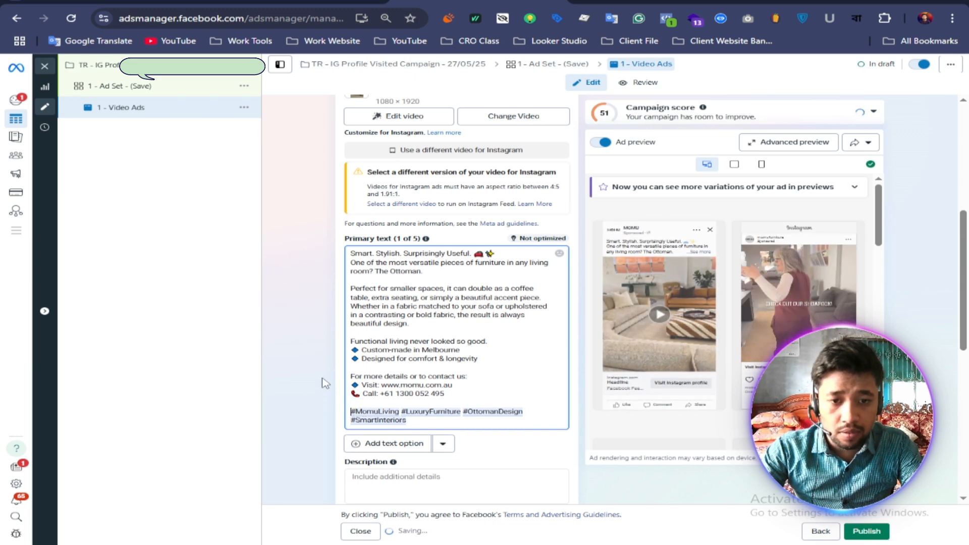
click(325, 384)
Switch to the ad copy Google Doc, correct "custom made" to "custom-made" in the Description line, and copy that line.
scroll(377, 389, down, 2)
scroll(297, 323, down, 1)
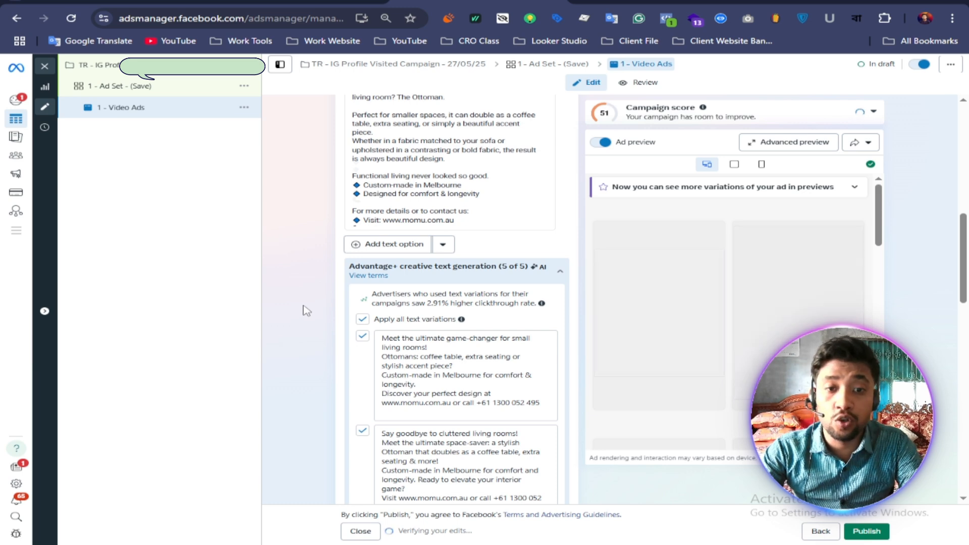
scroll(306, 309, down, 3)
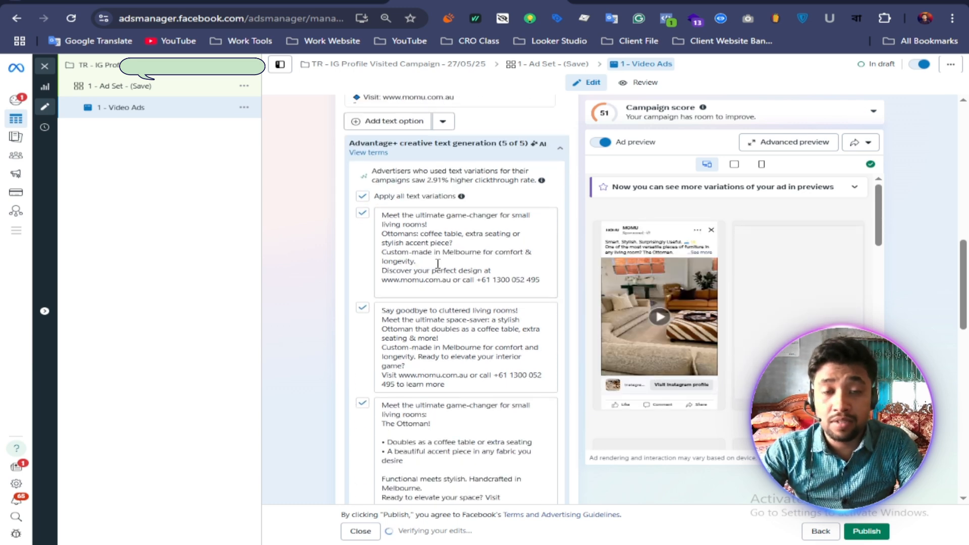
scroll(438, 261, down, 12)
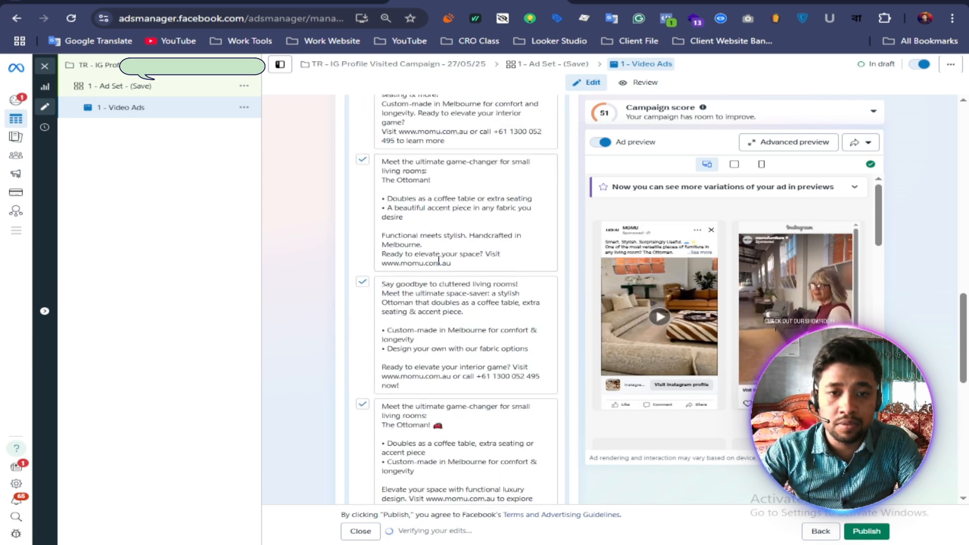
scroll(440, 261, up, 6)
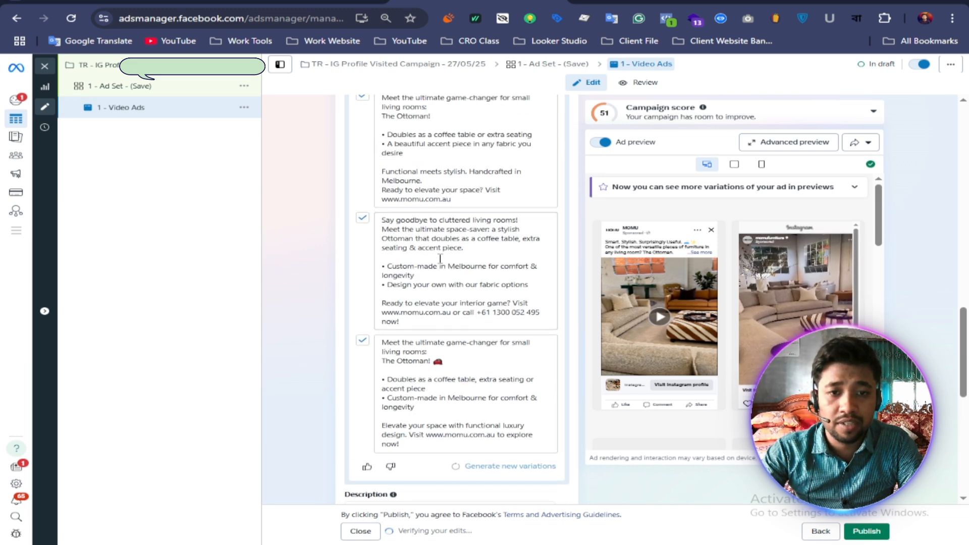
scroll(440, 261, down, 6)
click(393, 263)
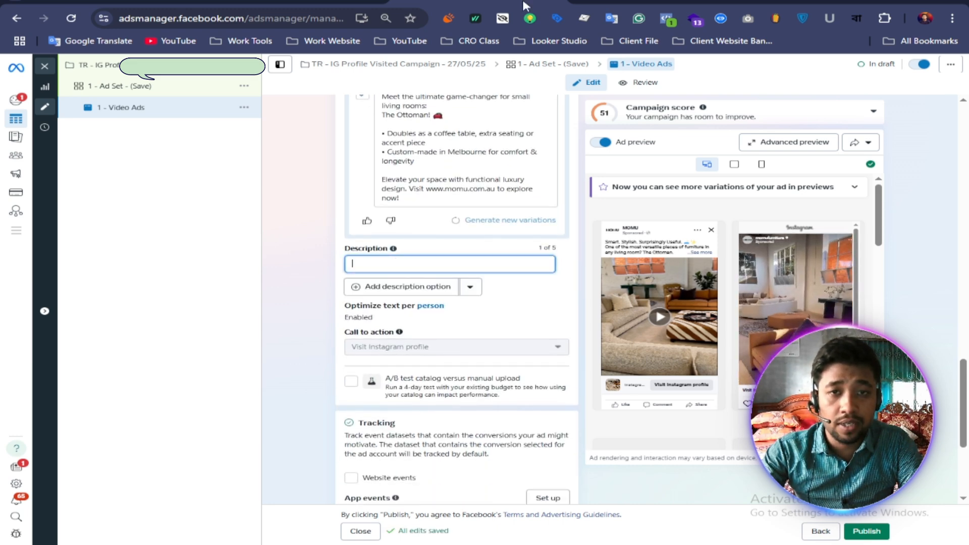
click(325, 2)
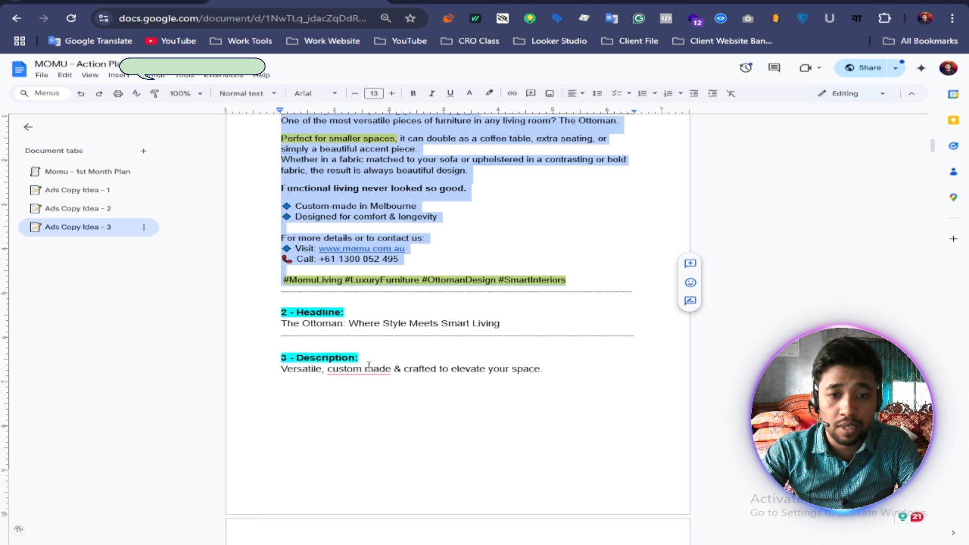
mouse_move(363, 368)
click(358, 397)
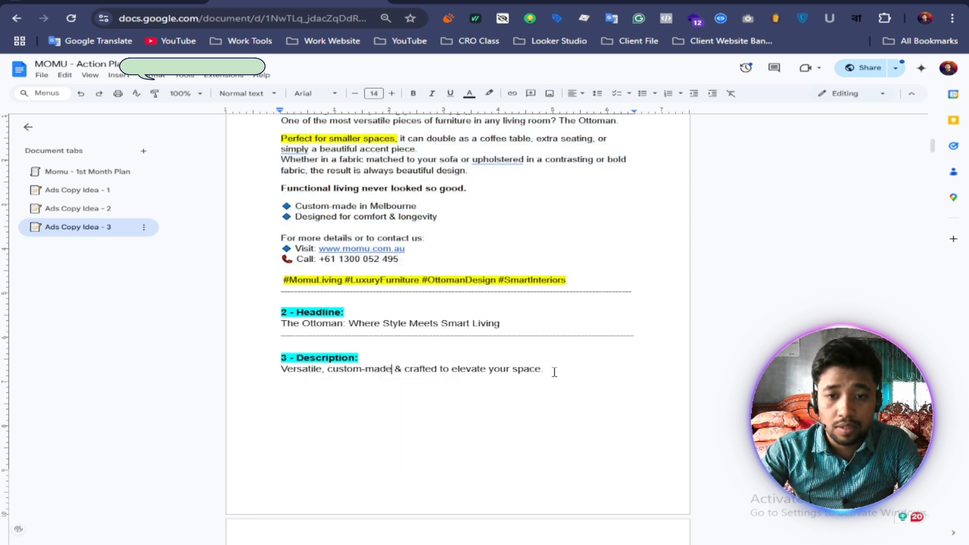
drag(554, 370, 270, 370)
right_click(317, 372)
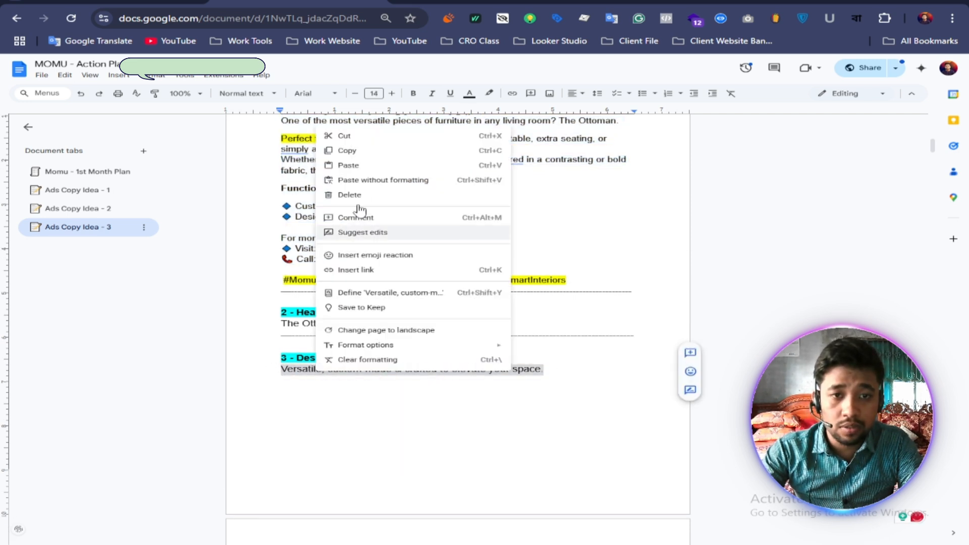
click(348, 150)
Return to Ads Manager and paste "Versatile, custom-made & crafted to elevate your space." as the ad's description.
key(ctrl+Tab)
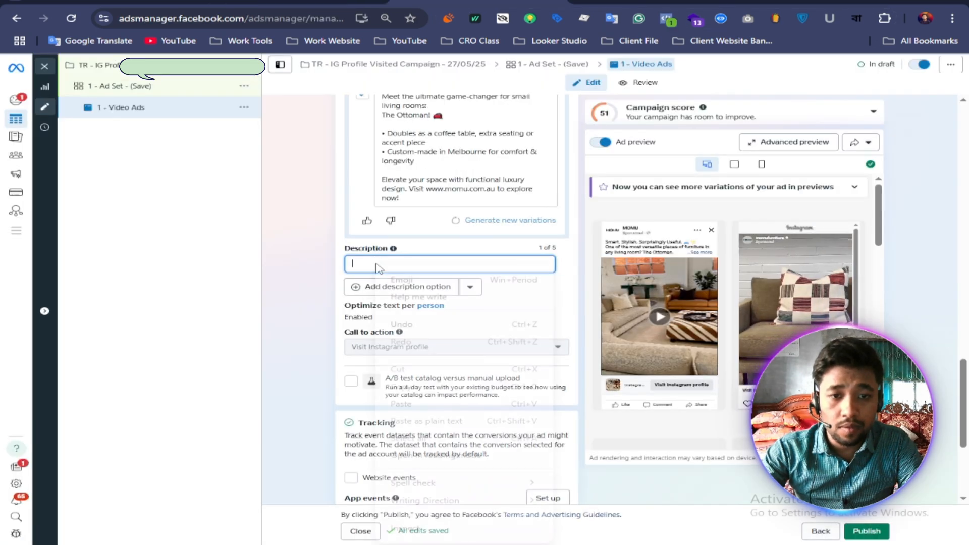
right_click(371, 264)
click(396, 402)
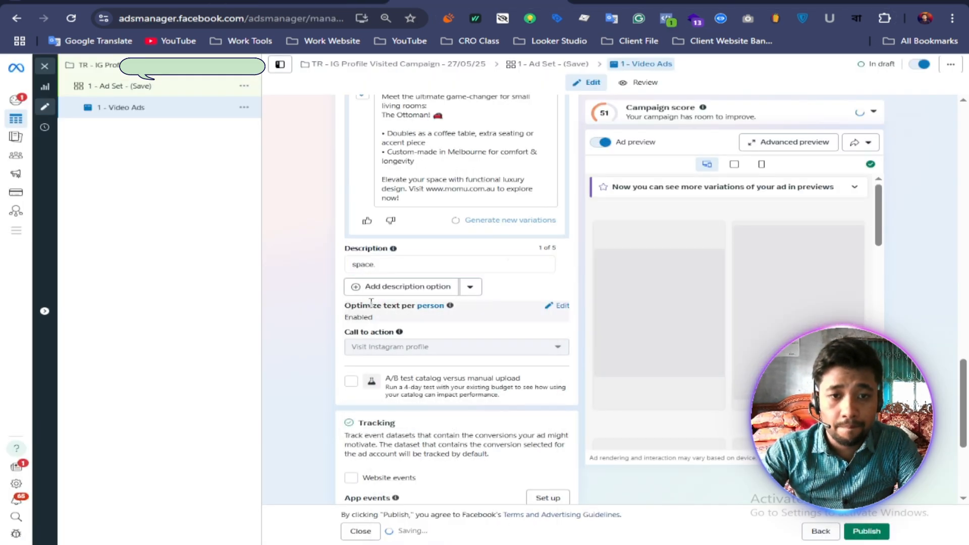
click(355, 303)
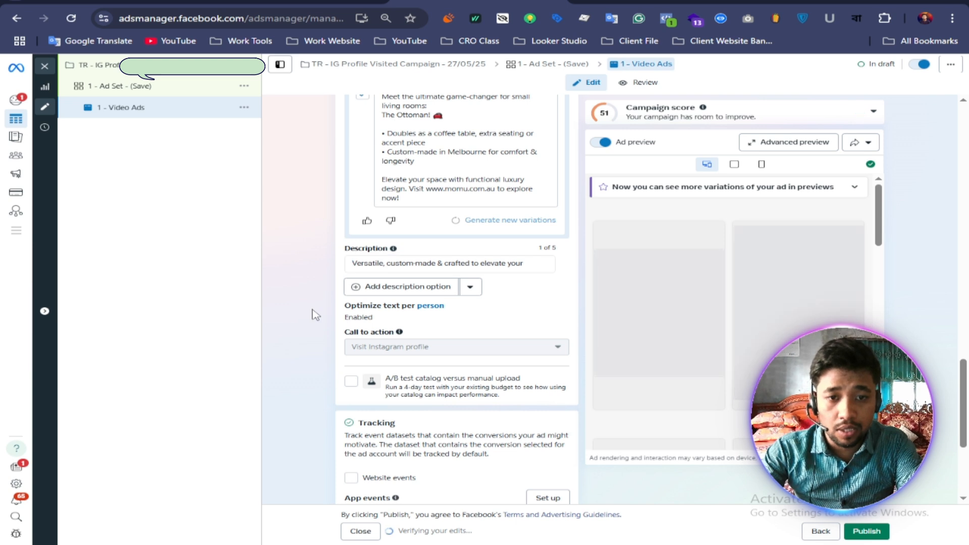
Enable website events tracking for the video ad.
scroll(315, 313, down, 1)
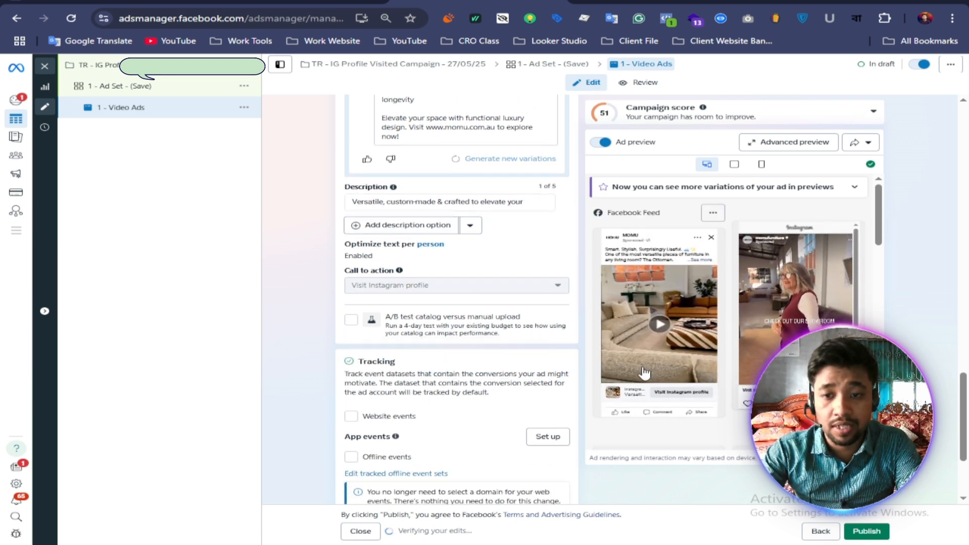
scroll(417, 322, down, 2)
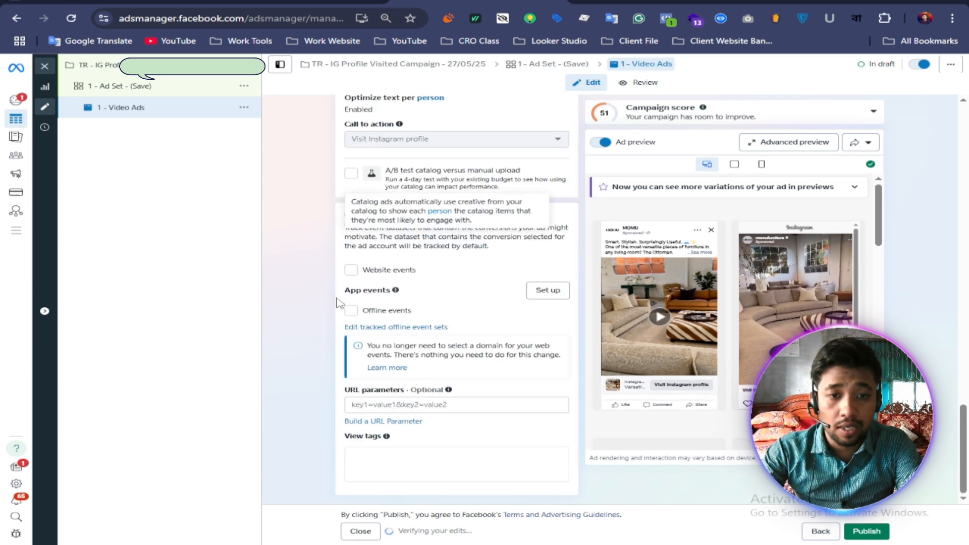
click(351, 270)
scroll(316, 315, down, 1)
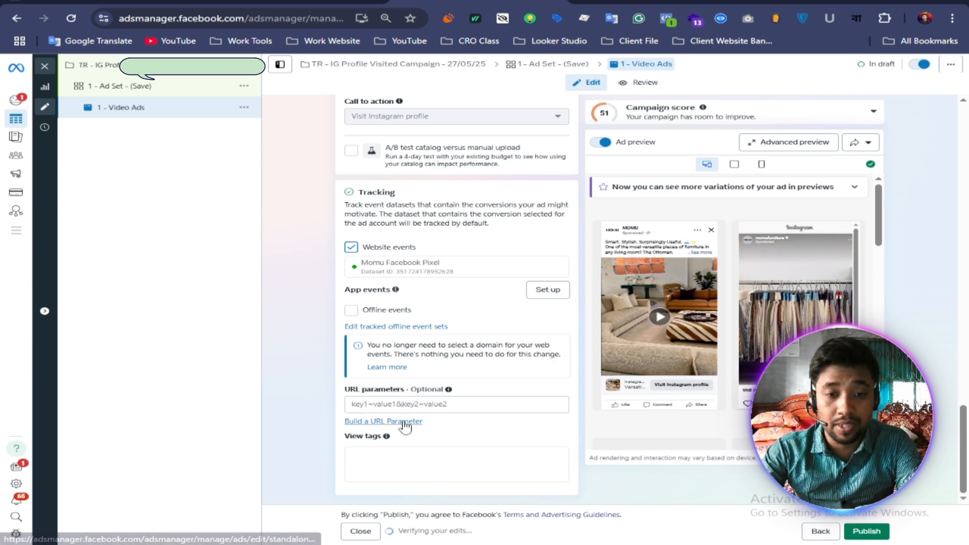
Create a new ad inside the ad set "1 - Ad Set - (Save)".
scroll(431, 414, up, 3)
scroll(430, 413, up, 10)
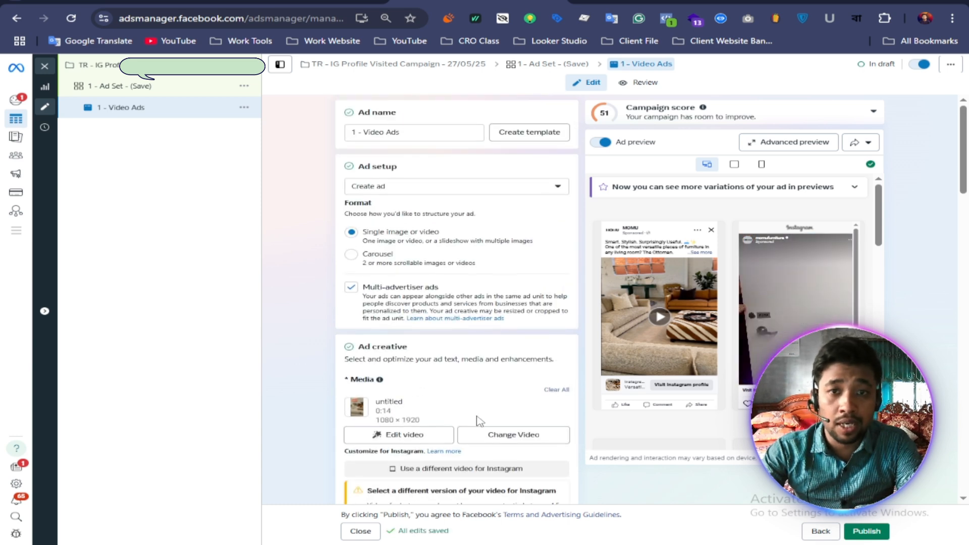
right_click(245, 110)
click(295, 101)
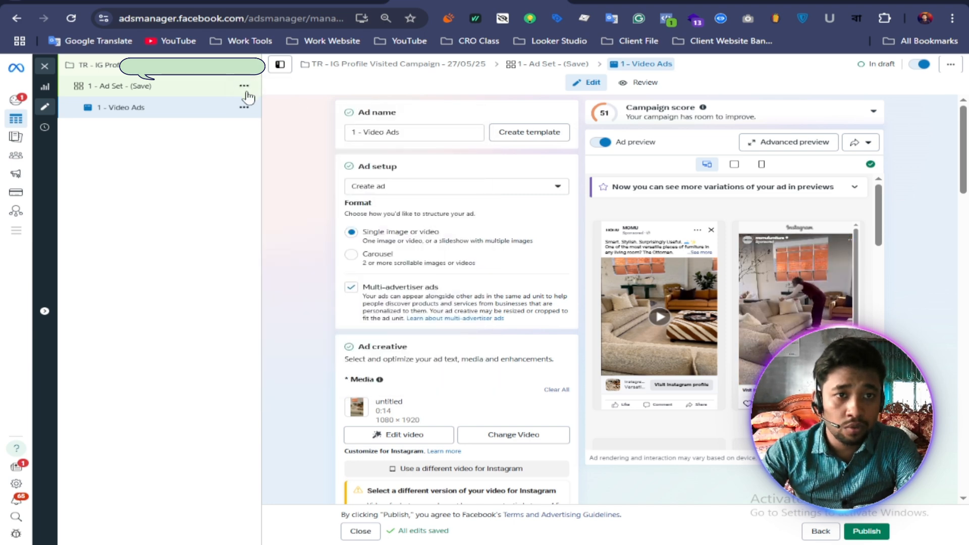
click(244, 87)
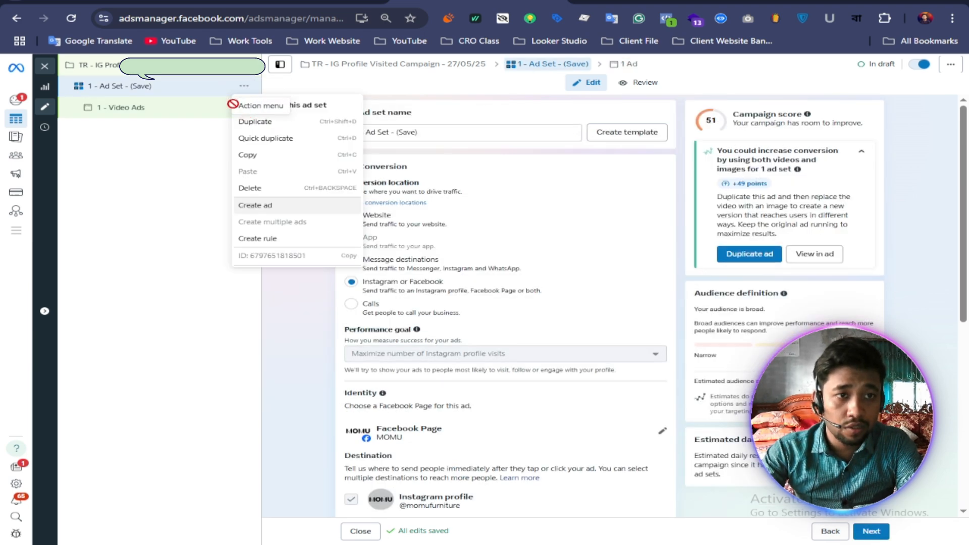
click(292, 241)
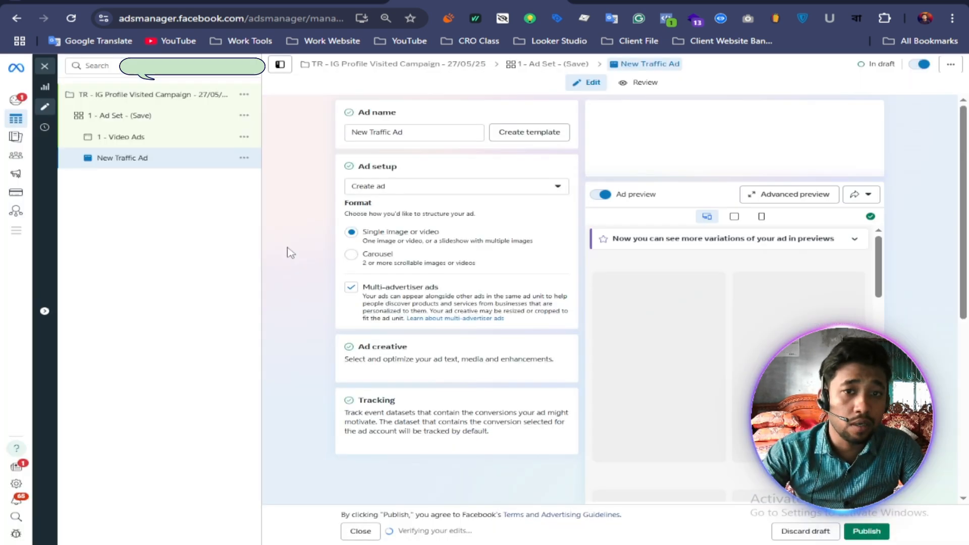
Replace the new ad's default name with "1 -".
click(417, 131)
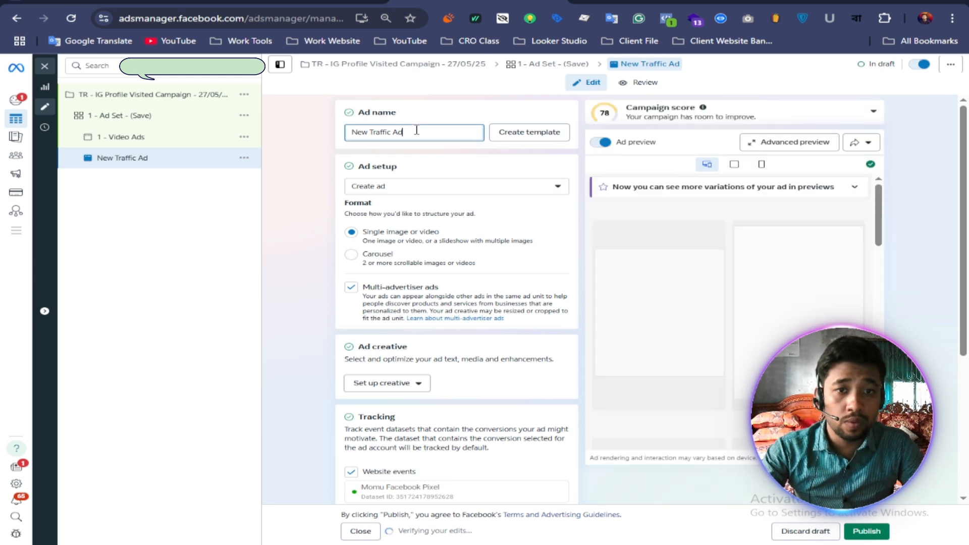
key(BackSpace)
key(BackSpace)
key(BackSpace)
key(BackSpace)
key(BackSpace)
key(BackSpace)
key(BackSpace)
key(BackSpace)
key(BackSpace)
key(BackSpace)
key(BackSpace)
key(BackSpace)
key(BackSpace)
key(BackSpace)
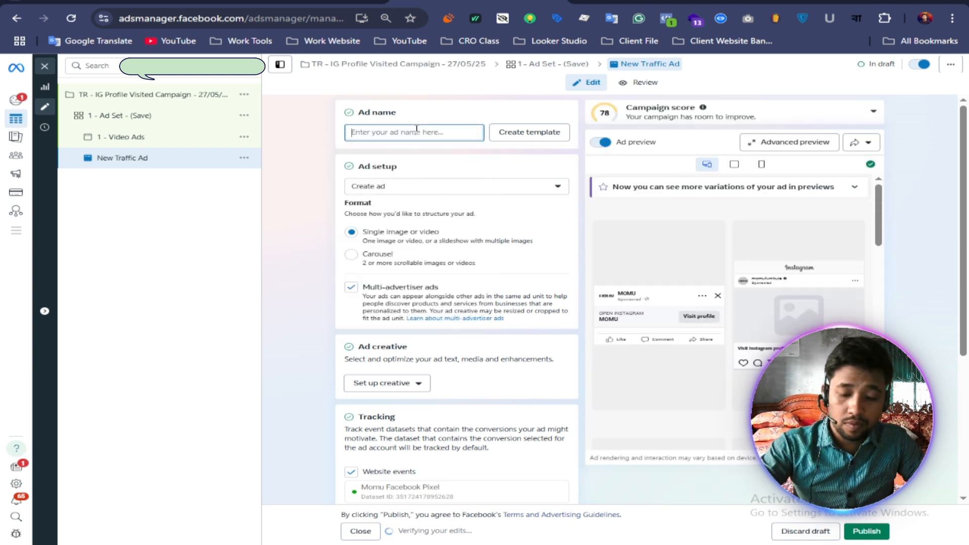
text(1 -)
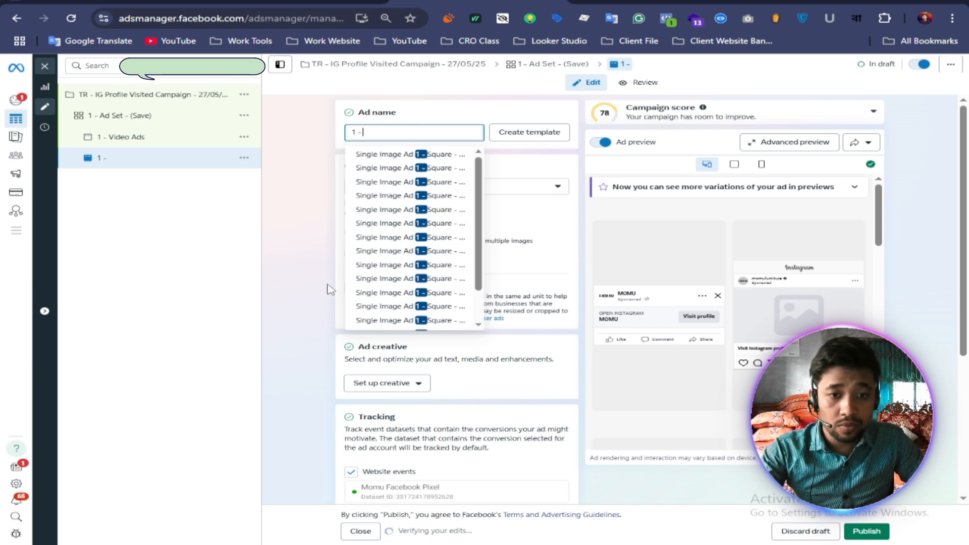
click(313, 298)
Set the ad setup to Use existing post and complete the ad's name as "1 - Existing Post".
click(465, 187)
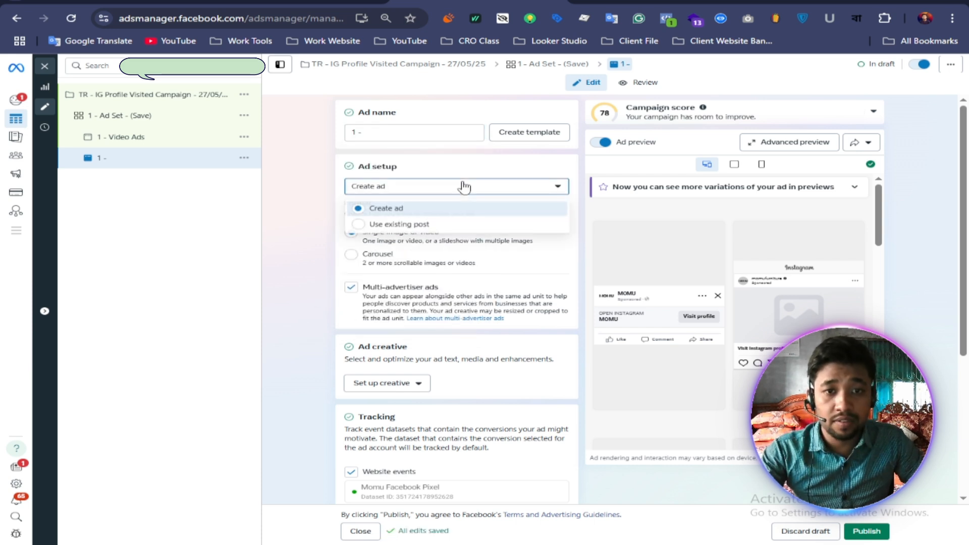
click(429, 223)
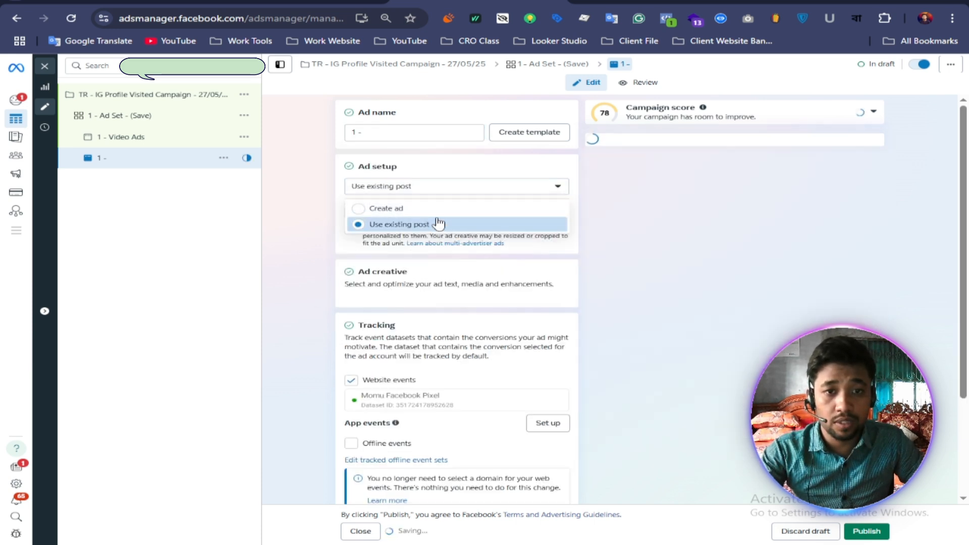
click(403, 129)
text(Ex)
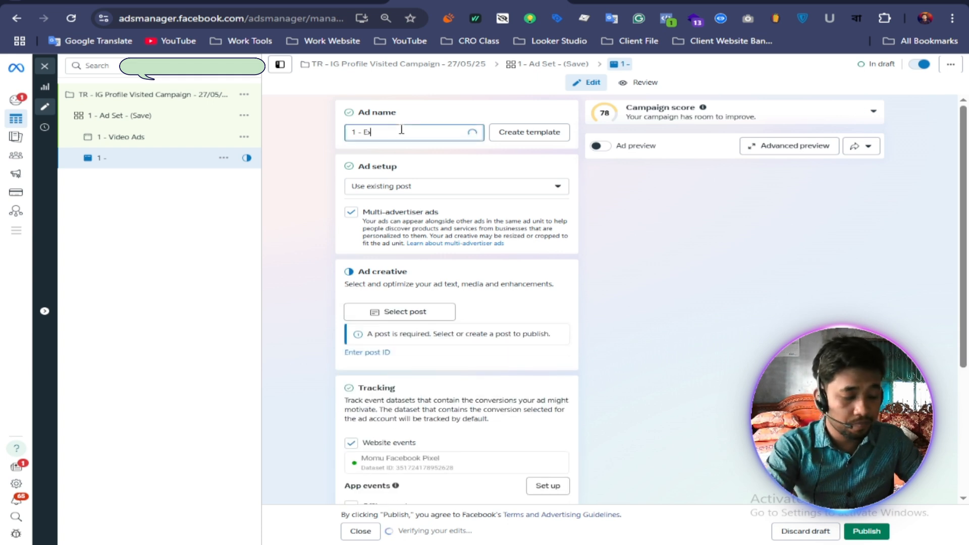
text(is)
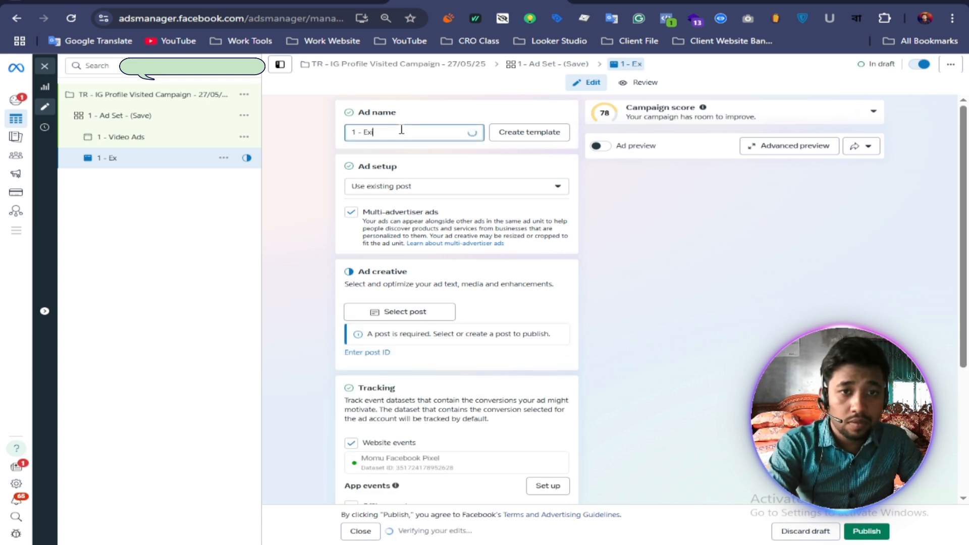
text(ting POst)
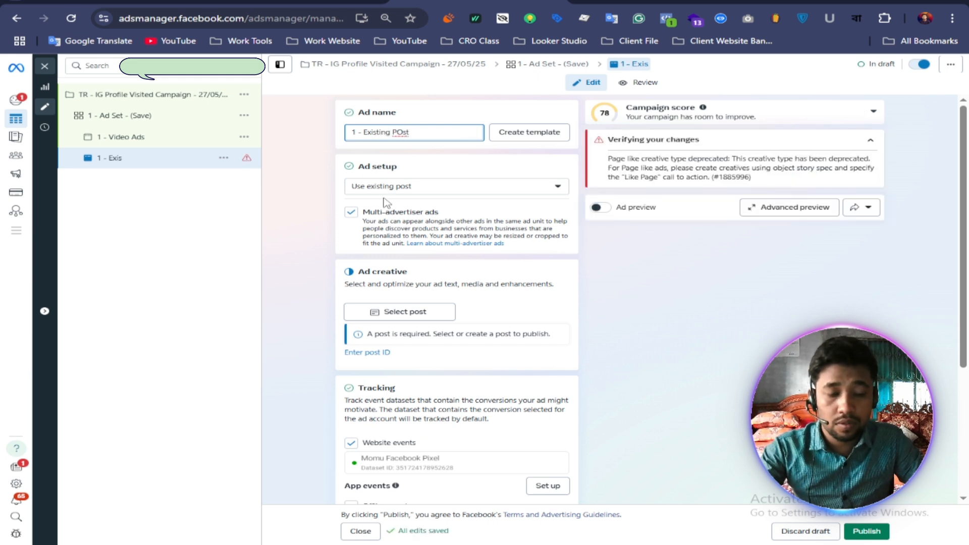
key(BackSpace)
key(BackSpace)
key(BackSpace)
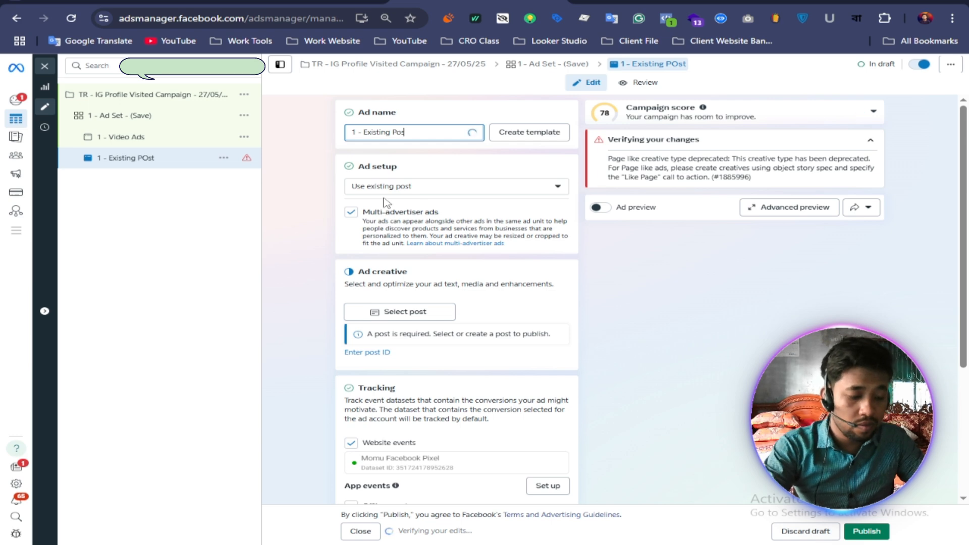
Select the May 19, 2025 Instagram reel "Our showroom, AKA sofa heaven" as the ad's post and check its preview.
scroll(303, 260, down, 1)
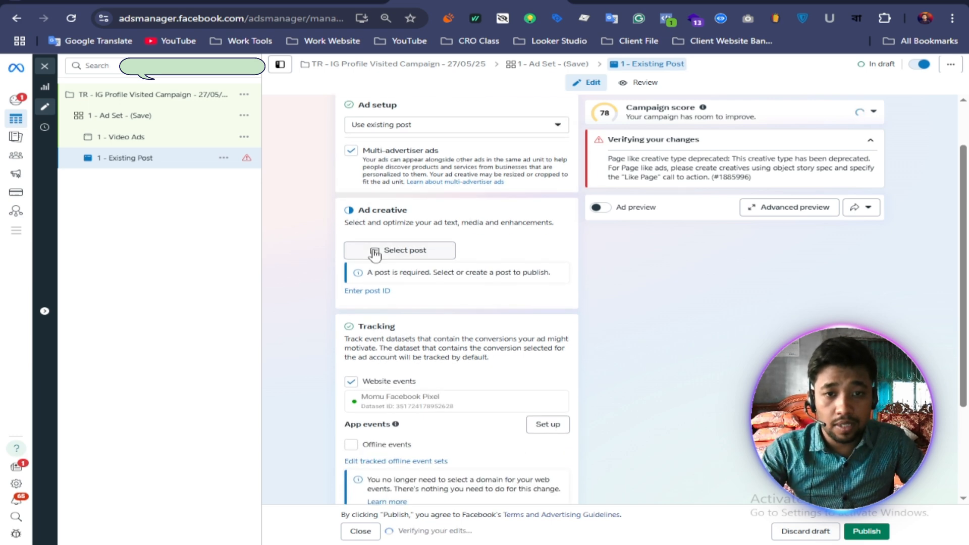
click(373, 251)
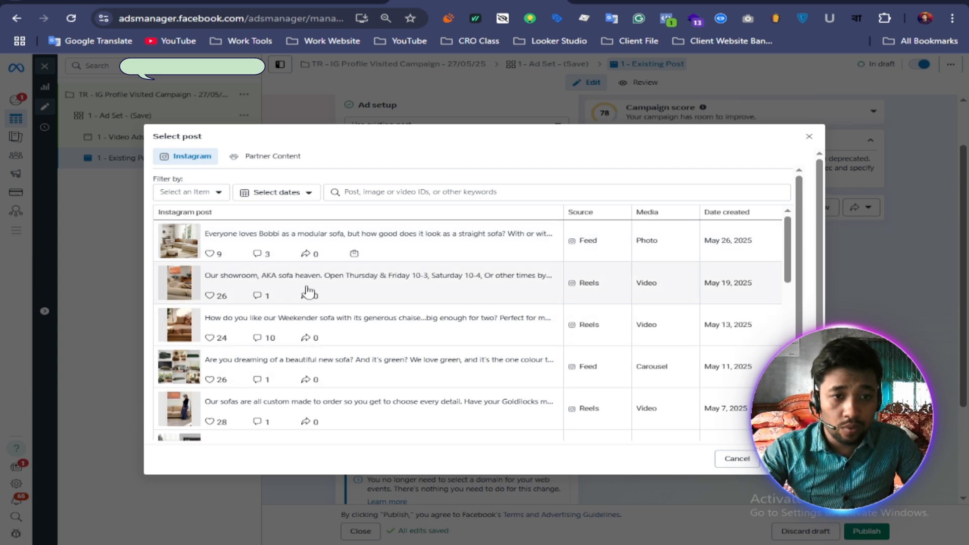
click(336, 284)
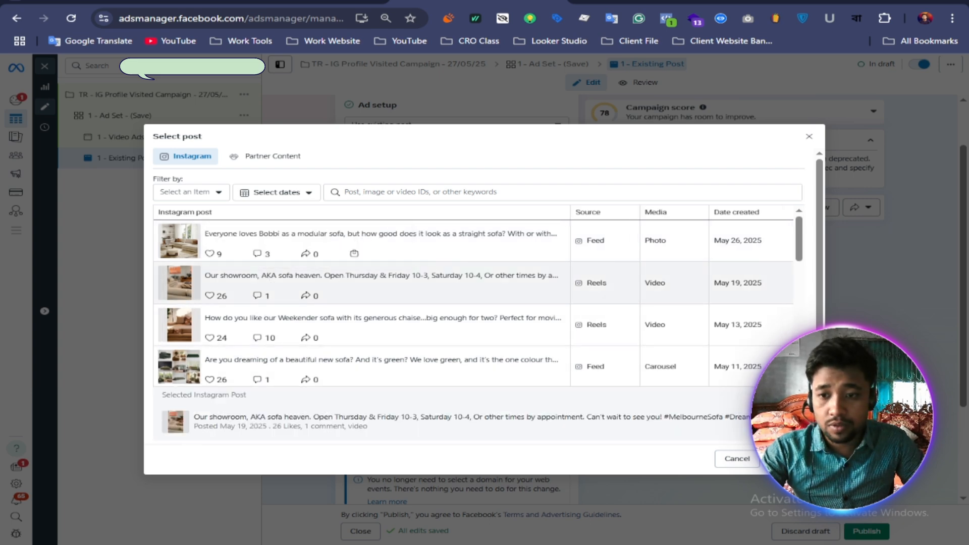
click(789, 459)
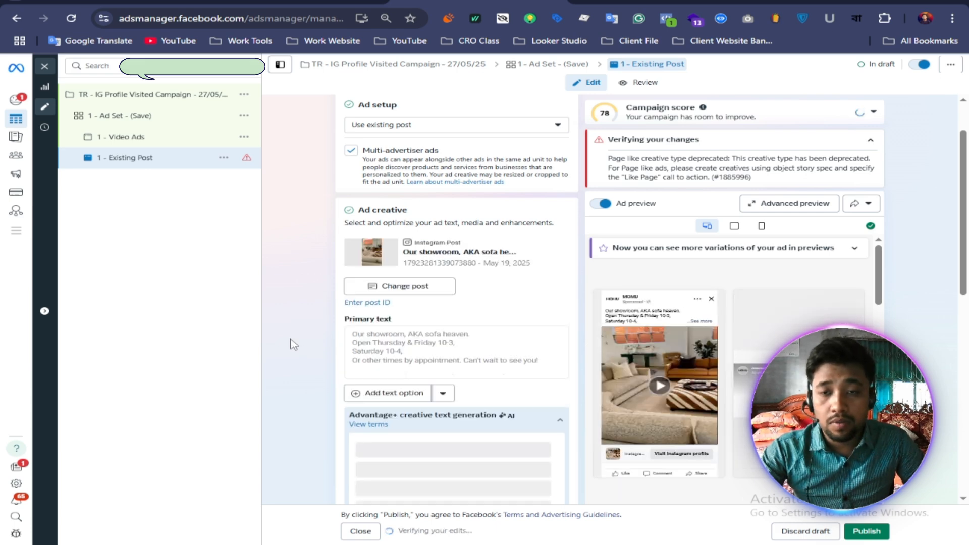
scroll(295, 345, down, 2)
scroll(303, 331, up, 3)
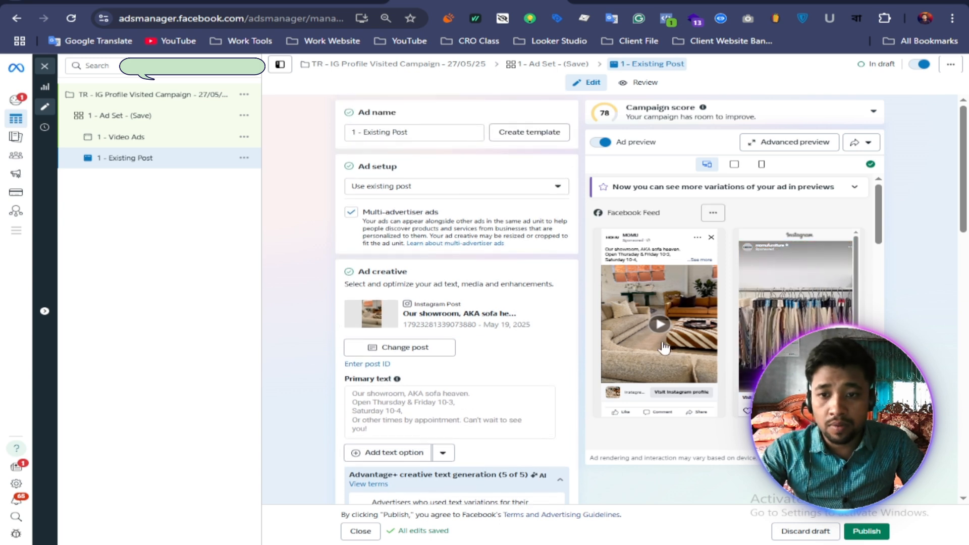
scroll(706, 332, down, 2)
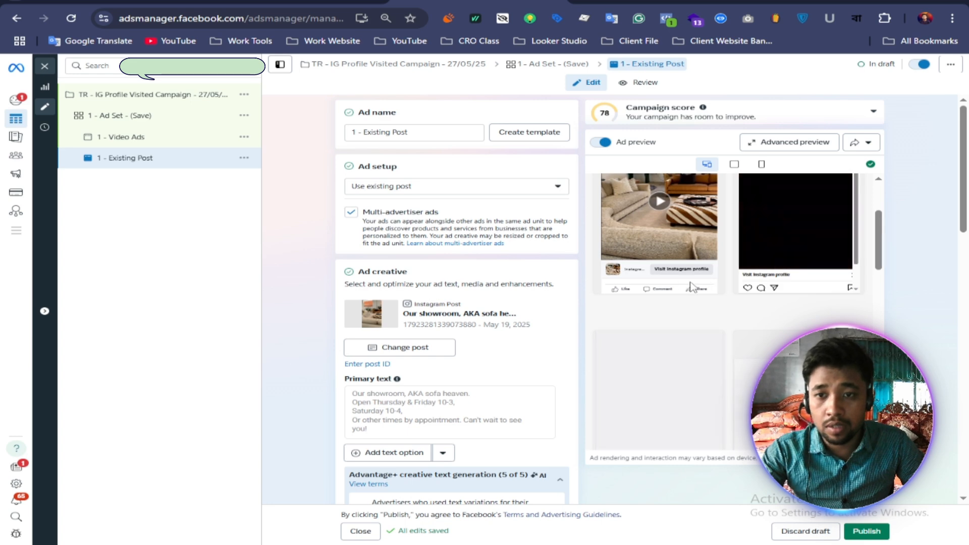
Review the text variations and tracking settings of the ad "1 - Existing Post" and publish it.
scroll(499, 324, down, 10)
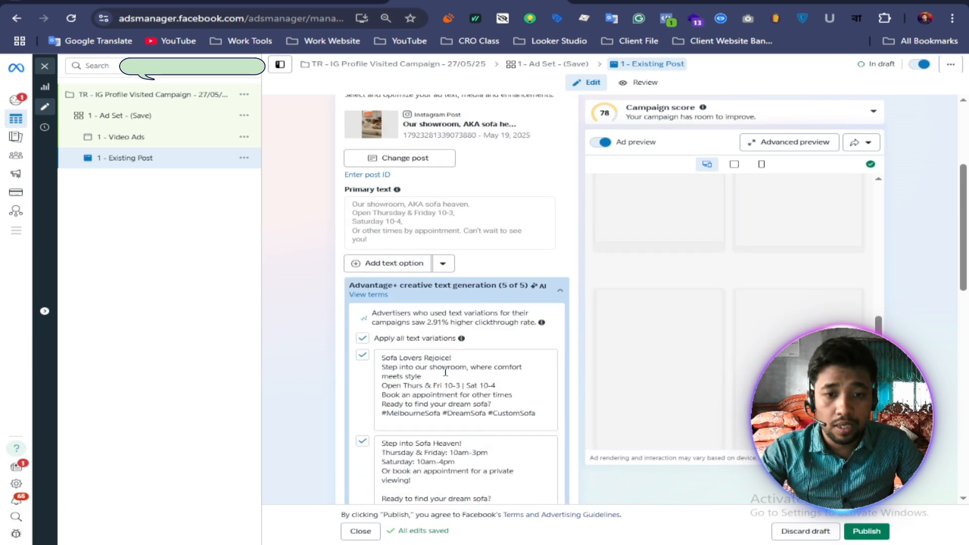
scroll(453, 391, up, 3)
scroll(451, 391, up, 3)
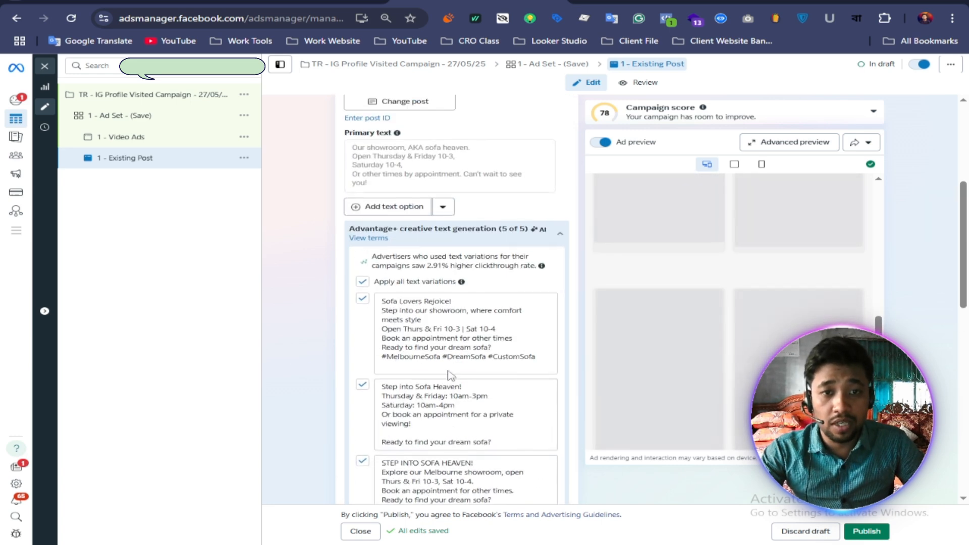
scroll(445, 298, up, 2)
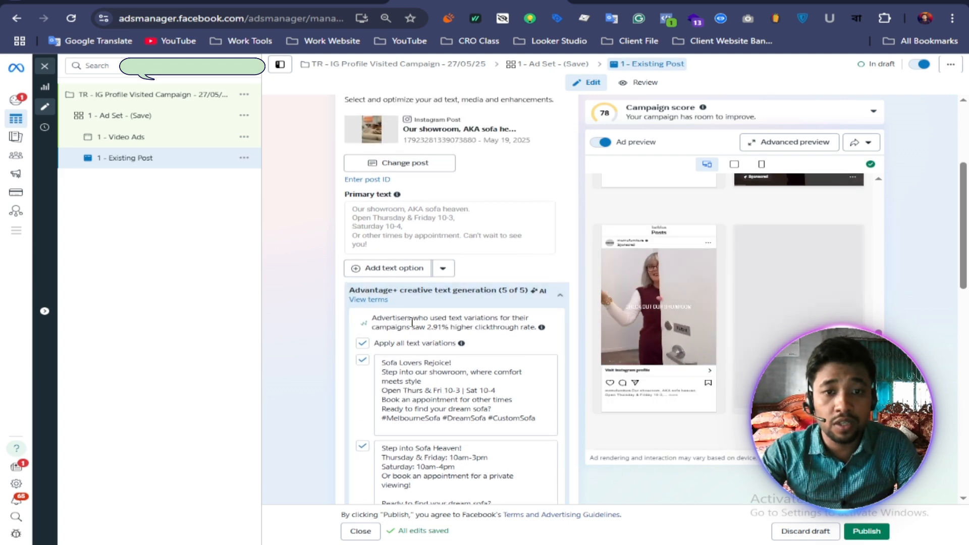
scroll(460, 352, down, 12)
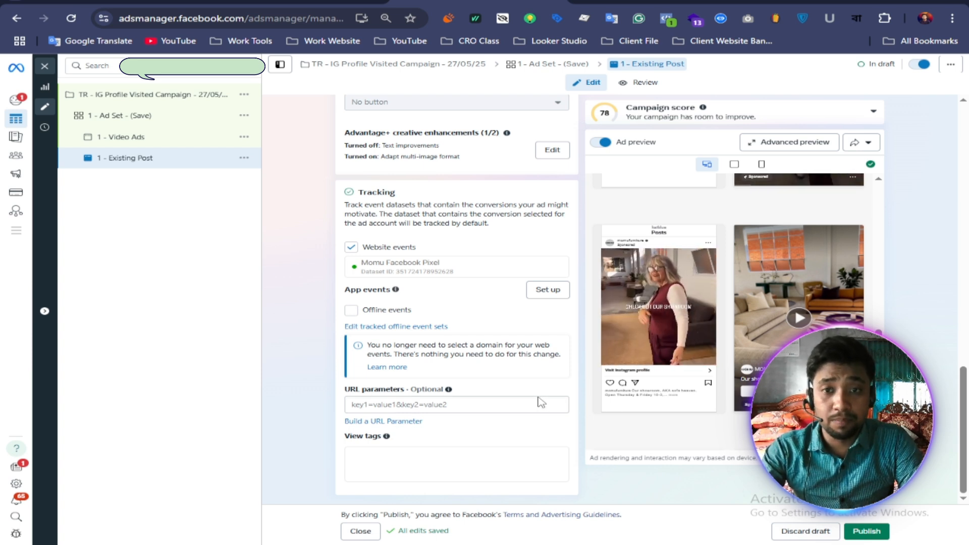
click(865, 532)
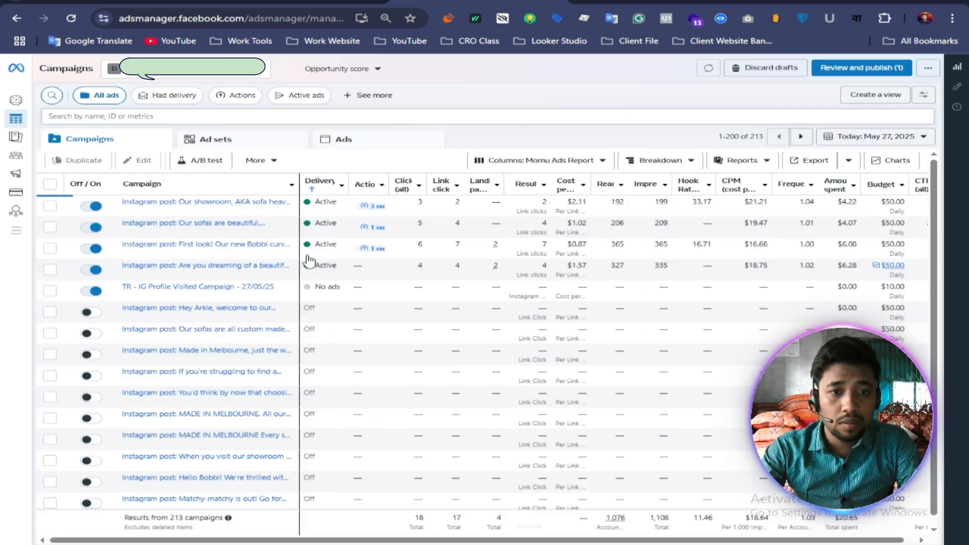
Select the campaign "TR - IG Profile Visited Campaign - 27/05/25" and check its ad set and its list of ads.
click(50, 293)
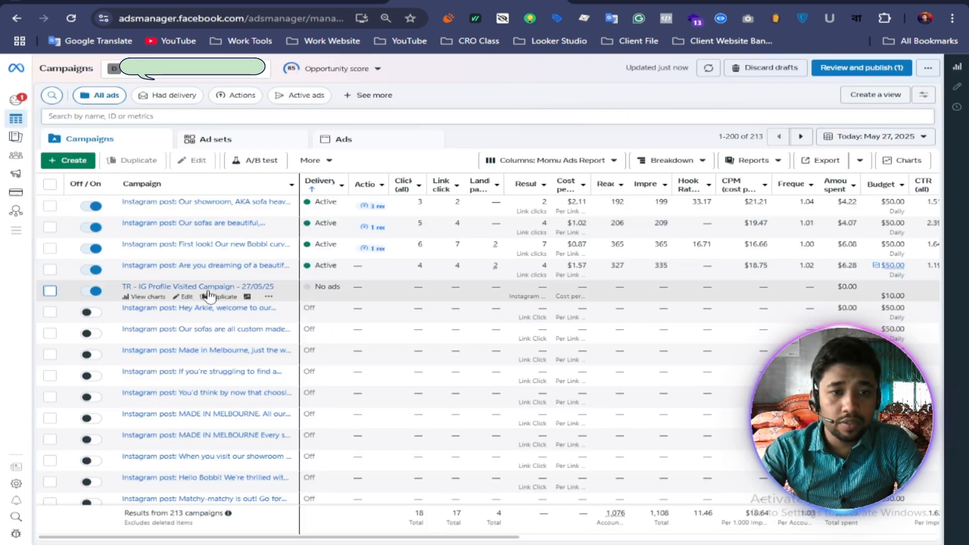
click(283, 141)
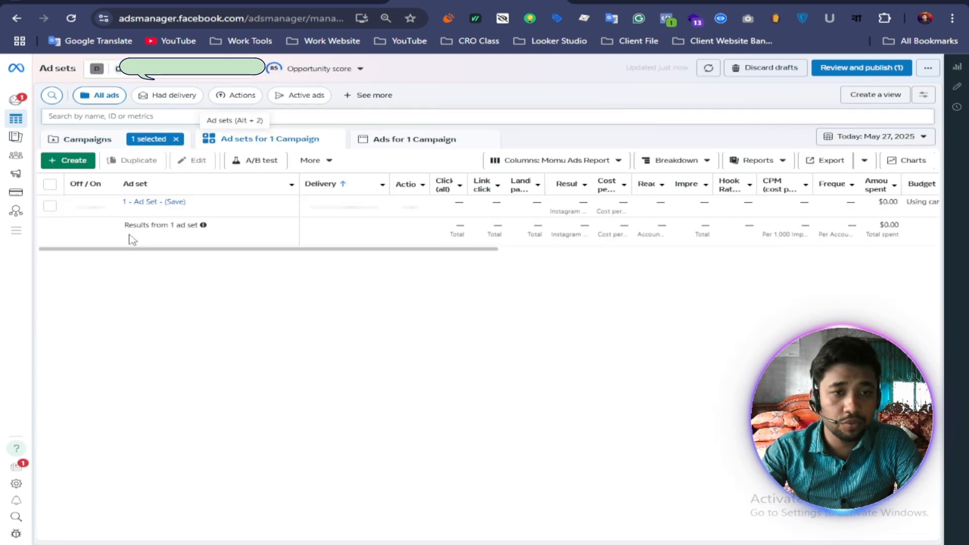
click(432, 144)
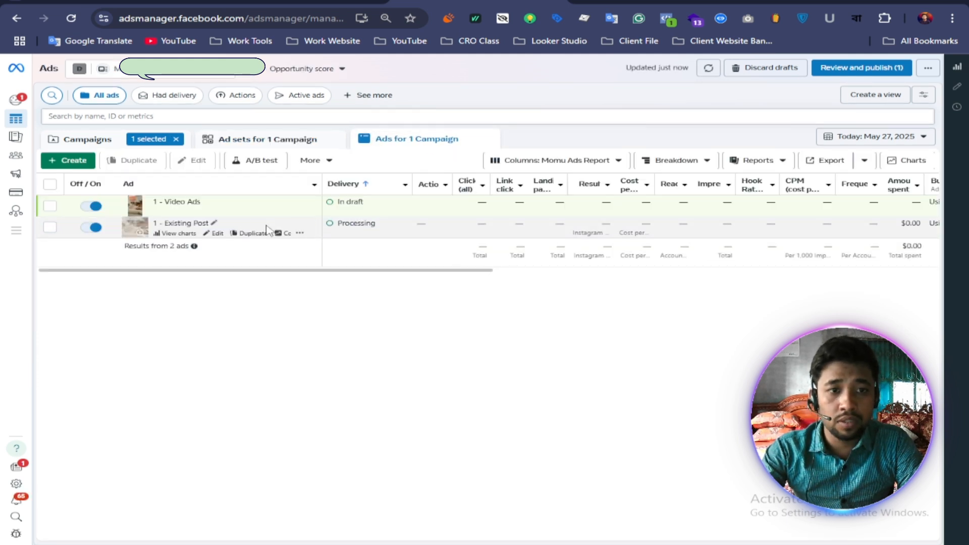
Publish the draft ad "1 - Video Ads" and return to the campaign list.
click(218, 220)
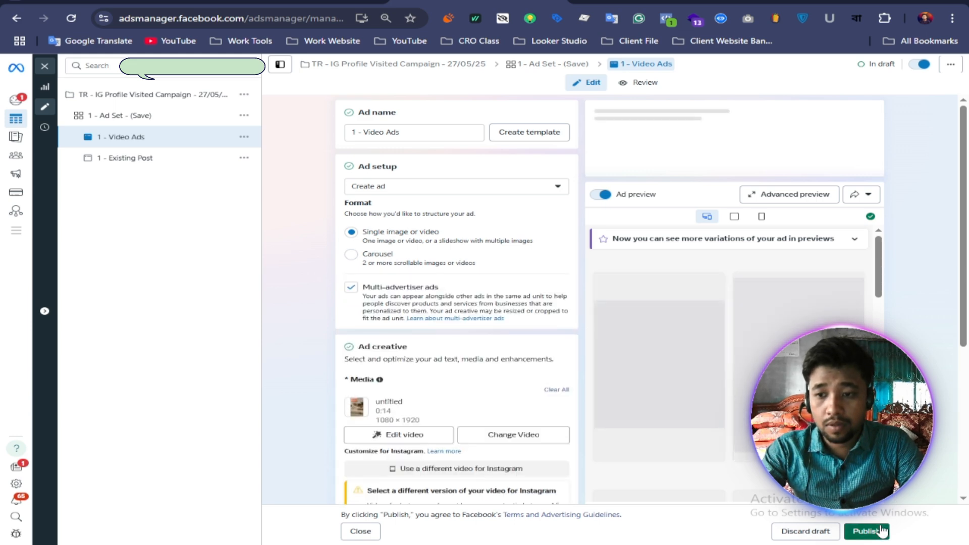
click(866, 532)
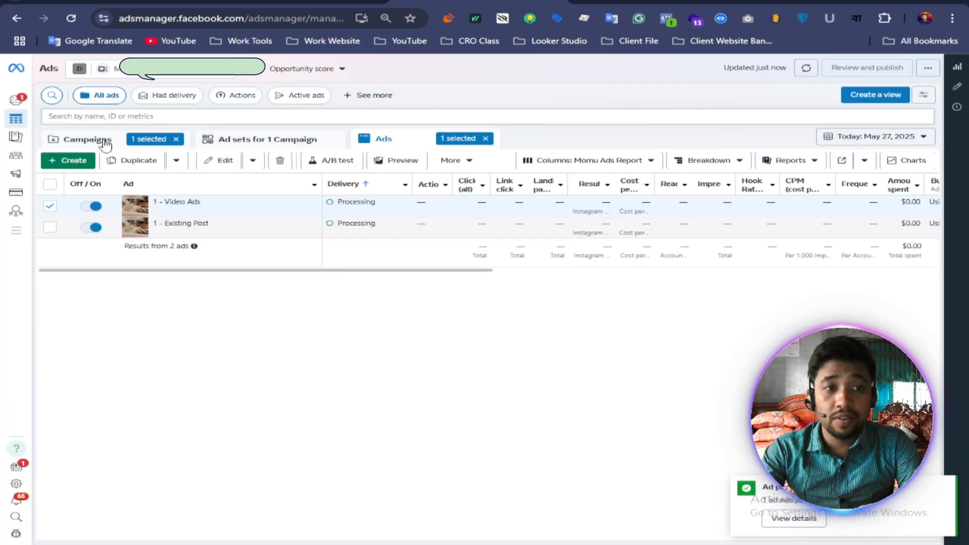
click(88, 140)
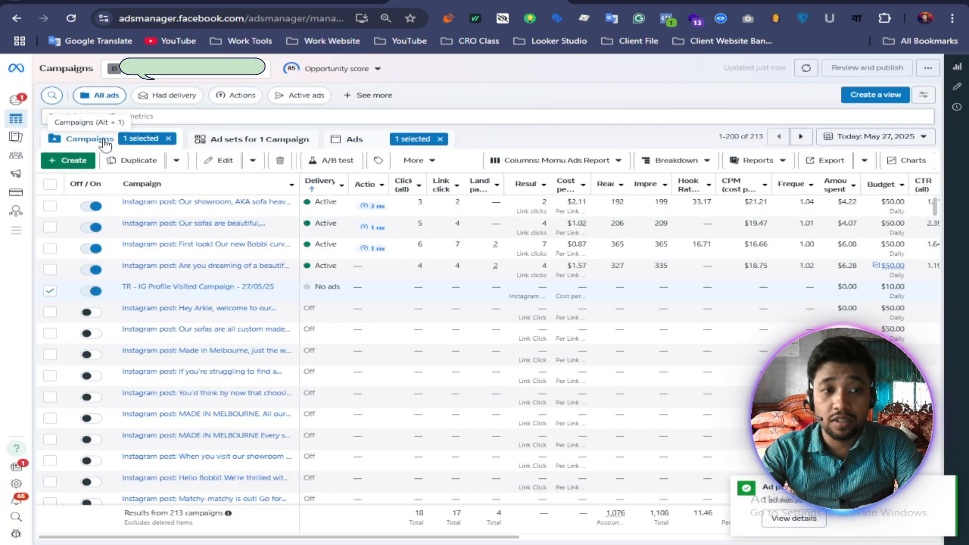